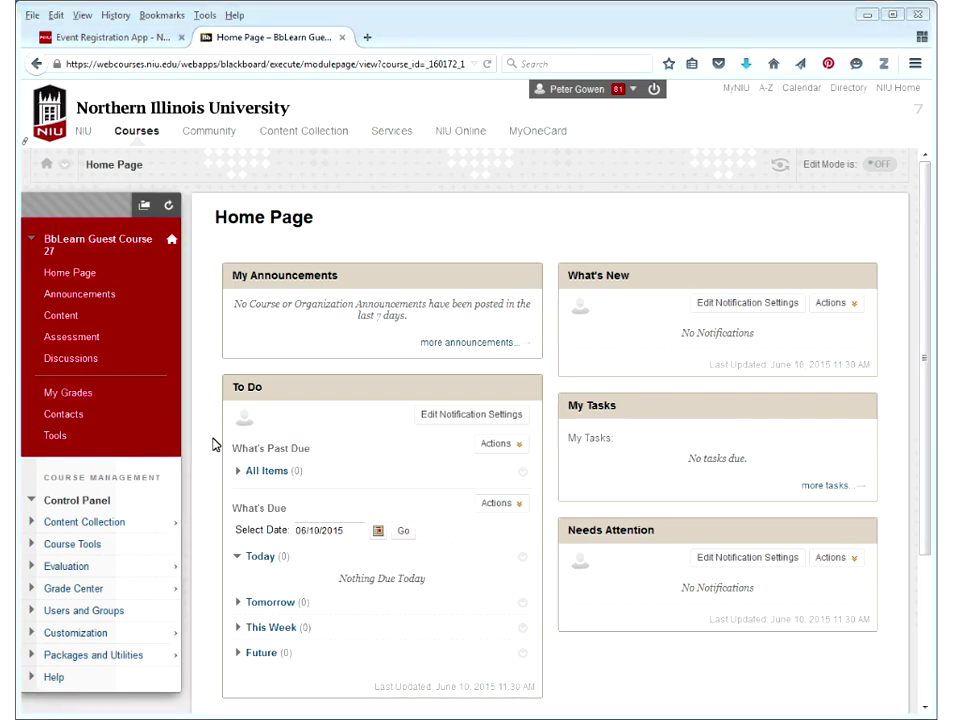
Step: Open Blackboard Collaborate from the course tools of BbLearn Guest Course 27 and review its rooms and scheduled sessions
left_click(55, 438)
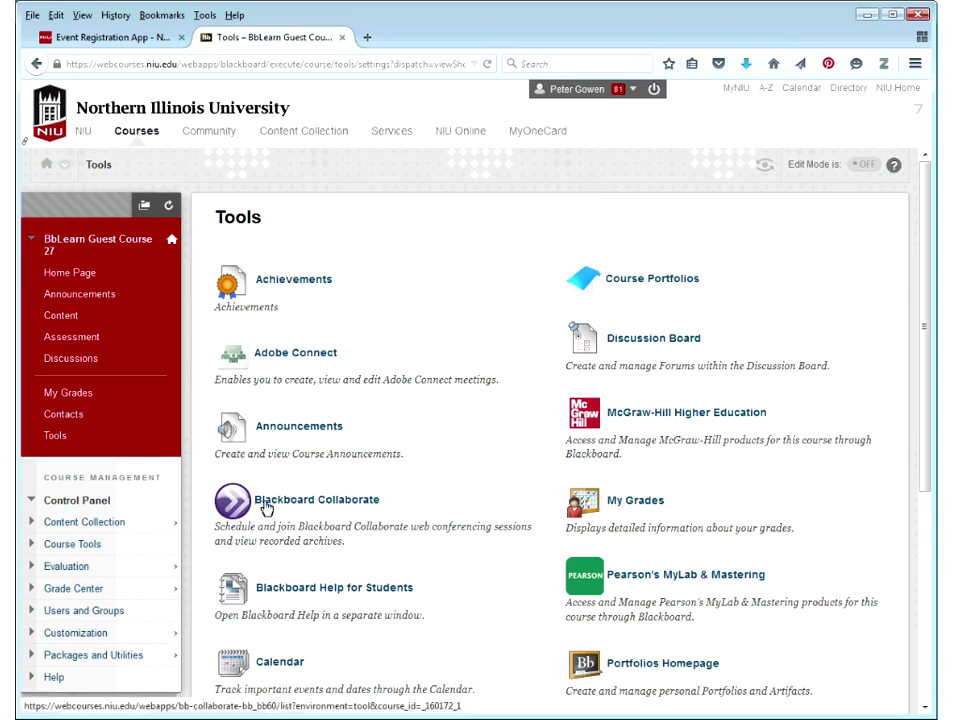
left_click(72, 545)
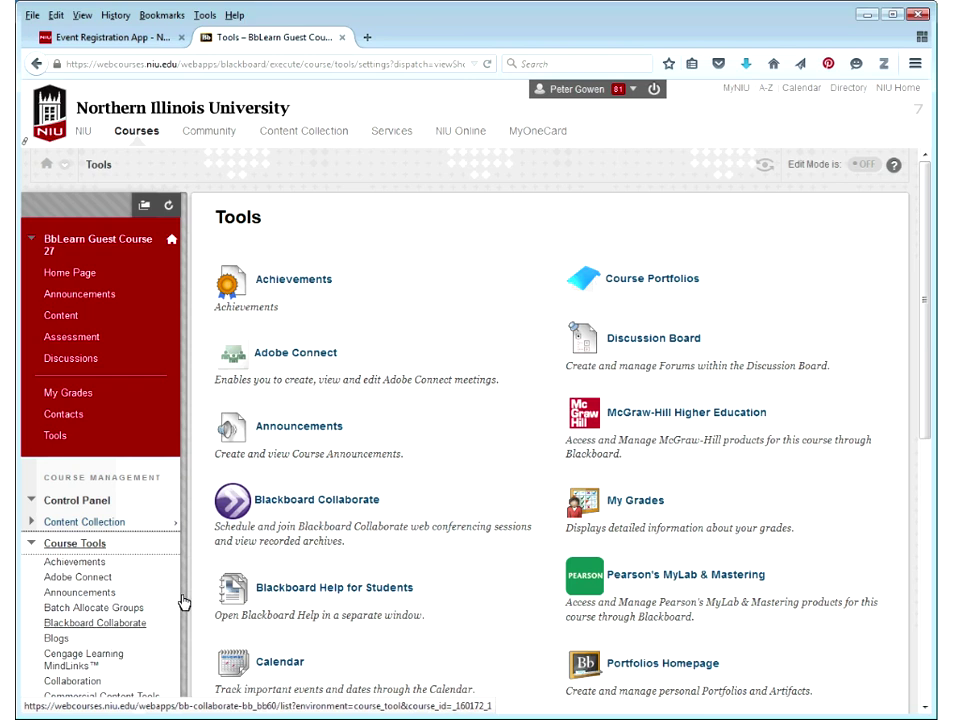
left_click(109, 623)
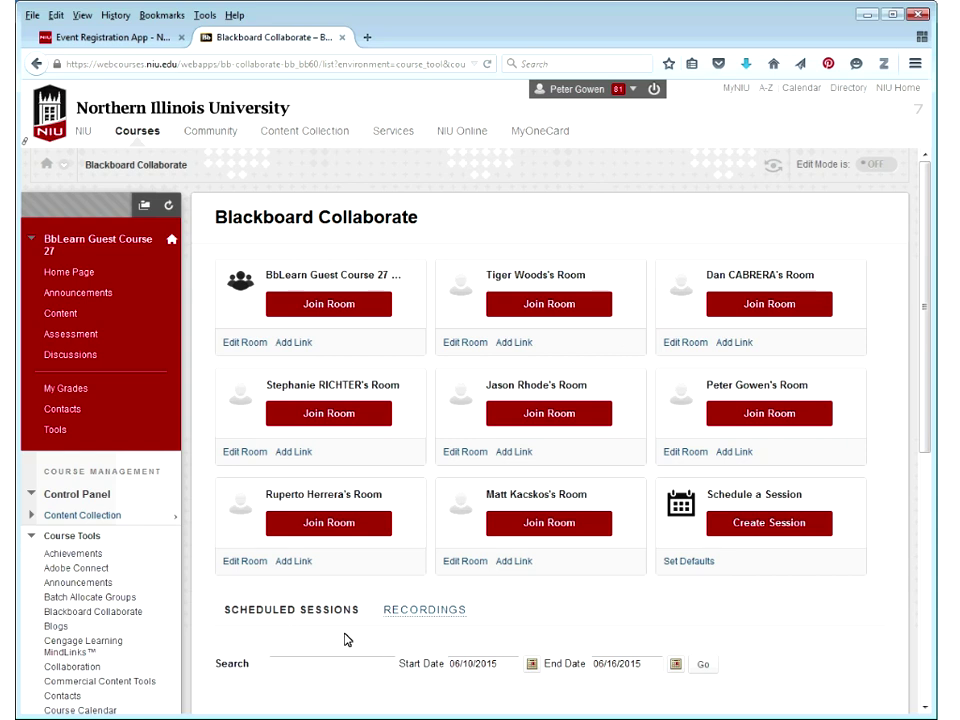
scroll(345, 640, "down", 1)
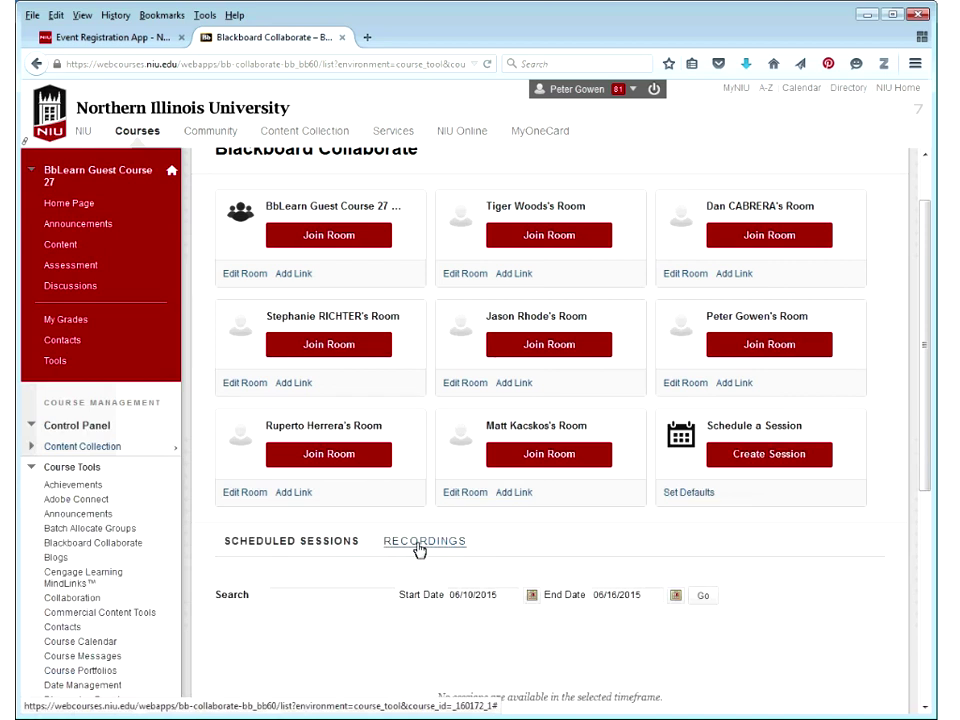
scroll(431, 358, "up", 1)
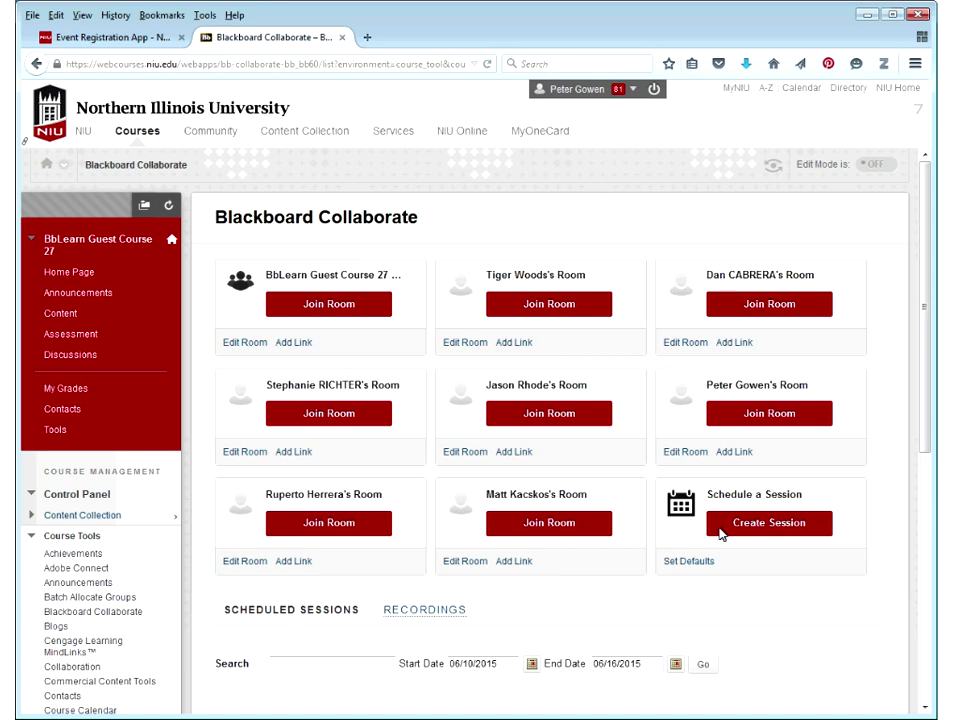
Step: Start a new Collaborate session and name it "Week 2 Class - Macro Econ - 6/11"
left_click(293, 345)
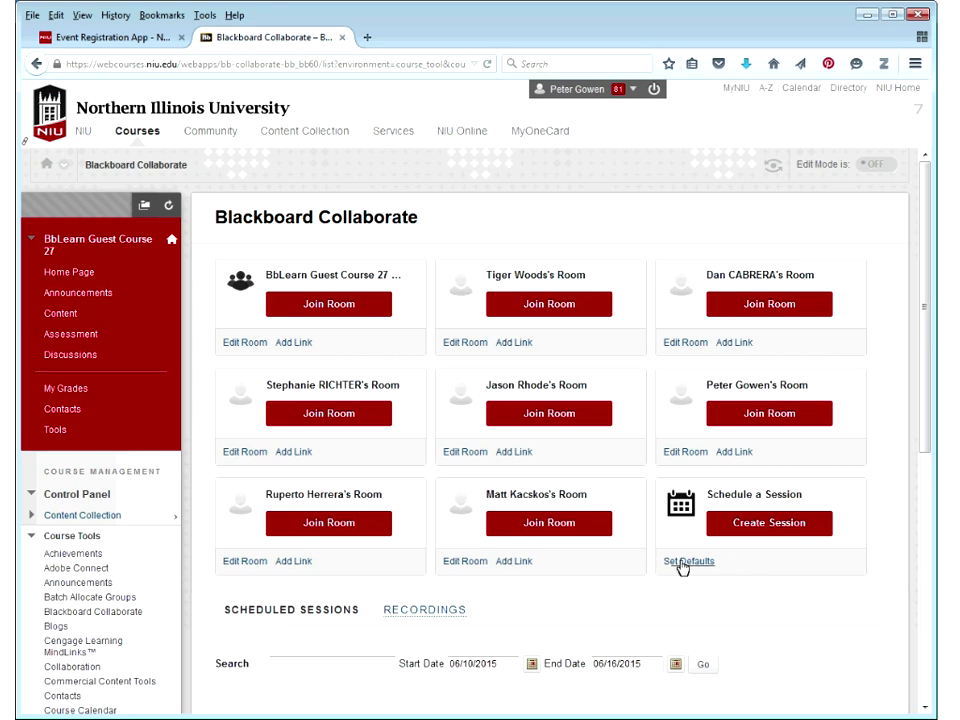
left_click(750, 532)
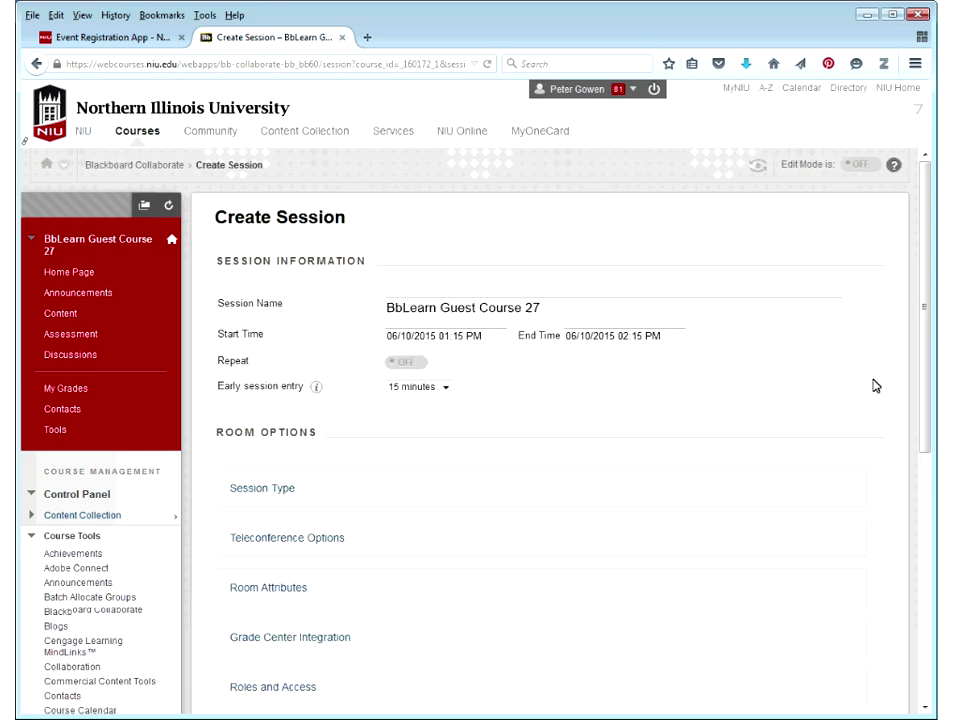
scroll(870, 390, "down", 1)
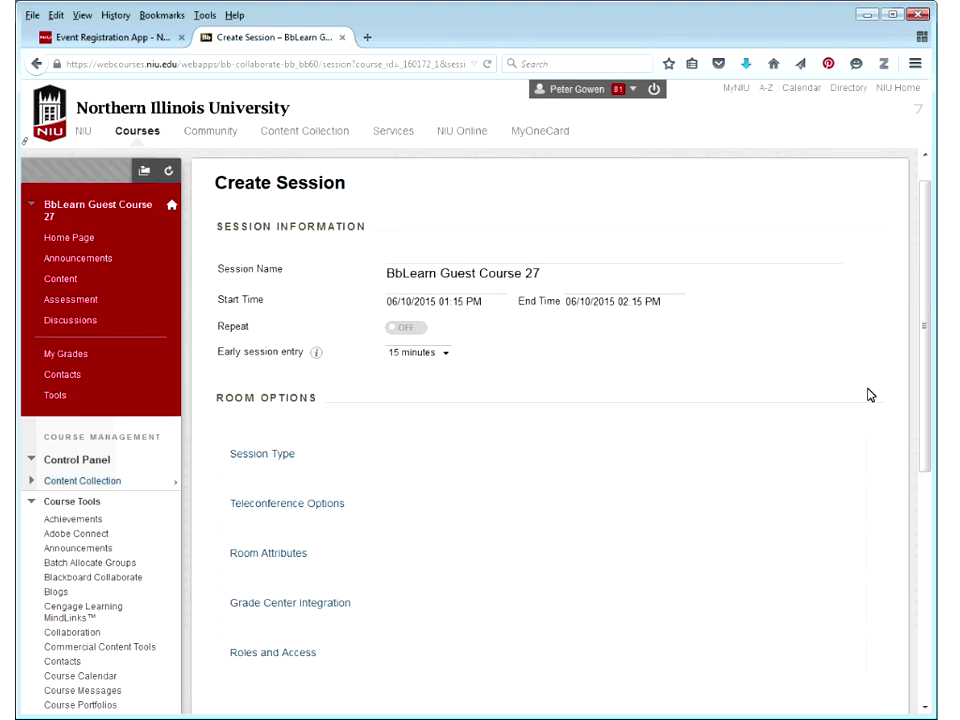
left_click_drag(587, 272, 403, 271)
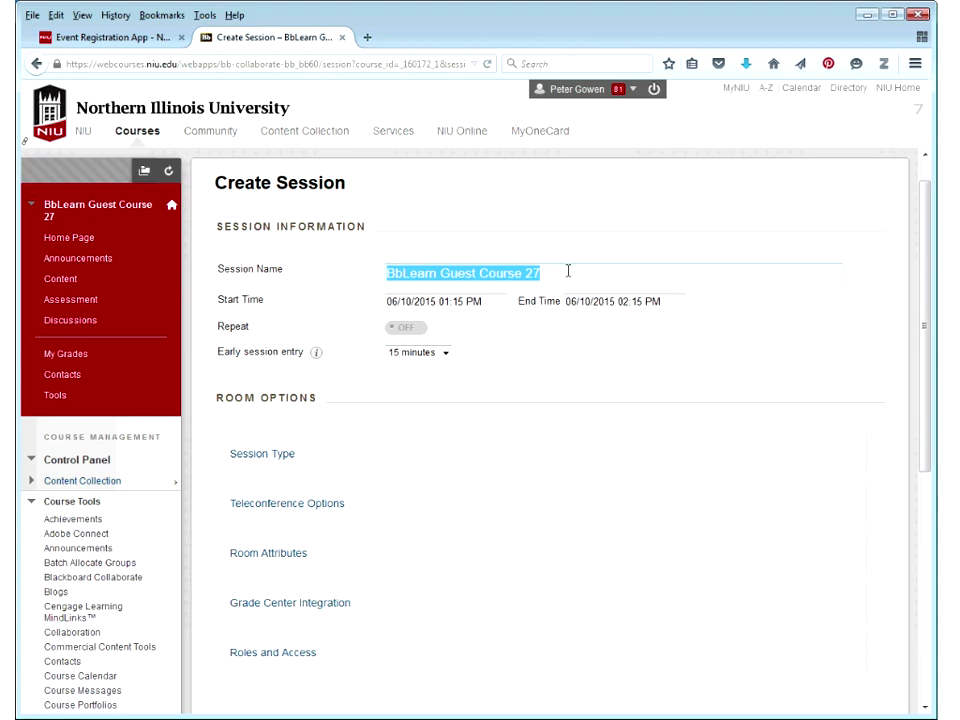
type("Week ")
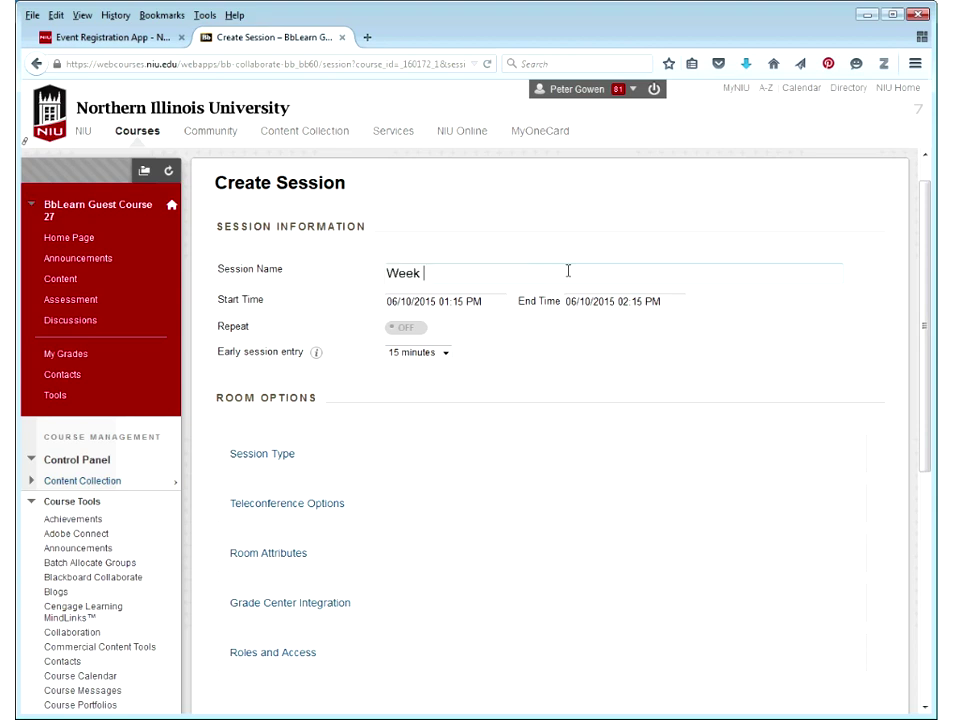
type("2 Class - Macro Econ")
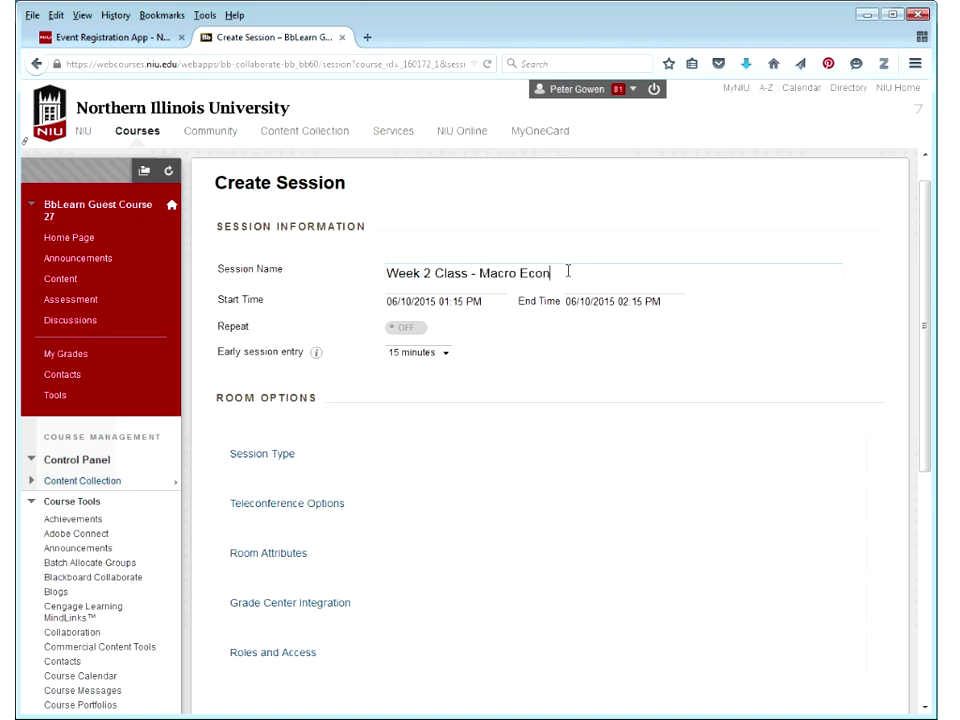
type(" - 6/11")
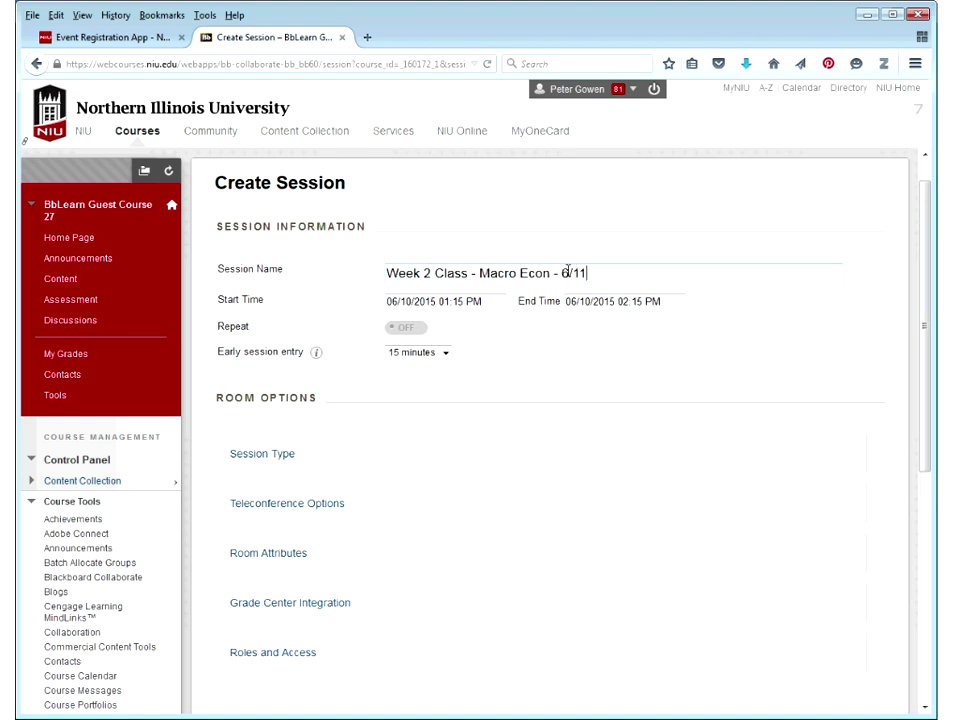
Step: Set the session's start time to 06/11/2015 03:00 PM
left_click(475, 300)
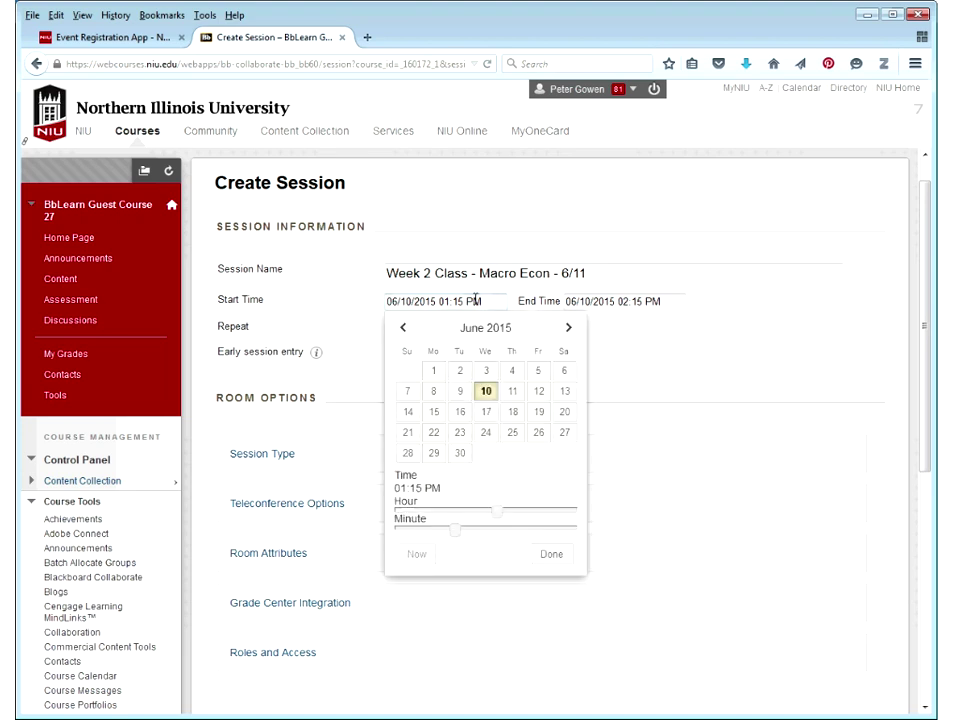
left_click(512, 400)
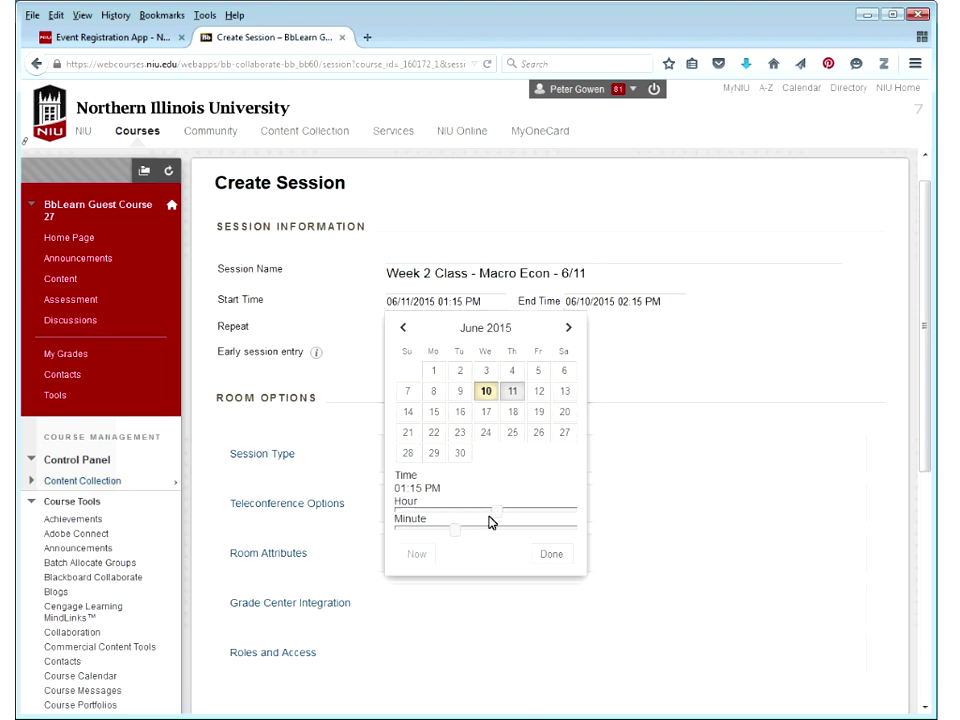
left_click_drag(499, 512, 537, 514)
left_click_drag(395, 488, 423, 488)
left_click(455, 531)
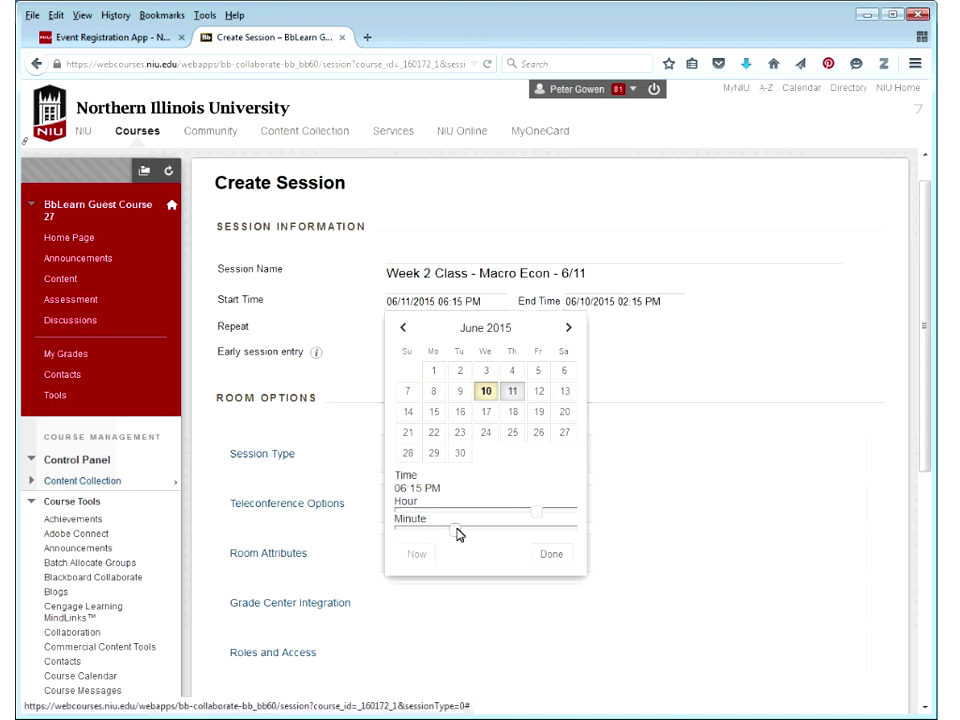
left_click_drag(455, 531, 390, 533)
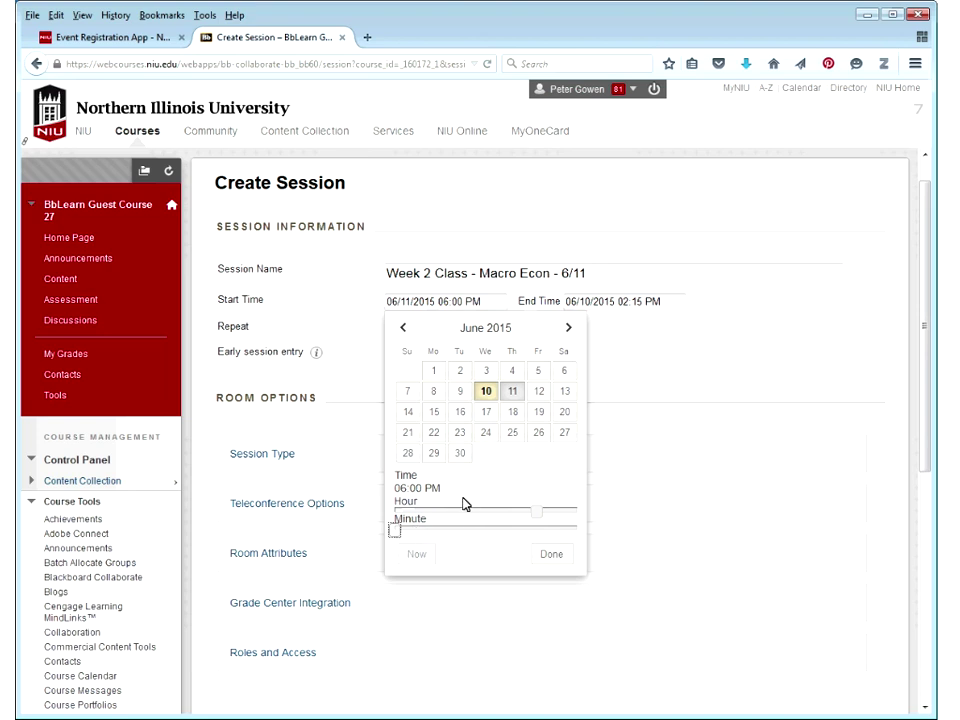
left_click_drag(535, 520, 512, 512)
left_click(551, 554)
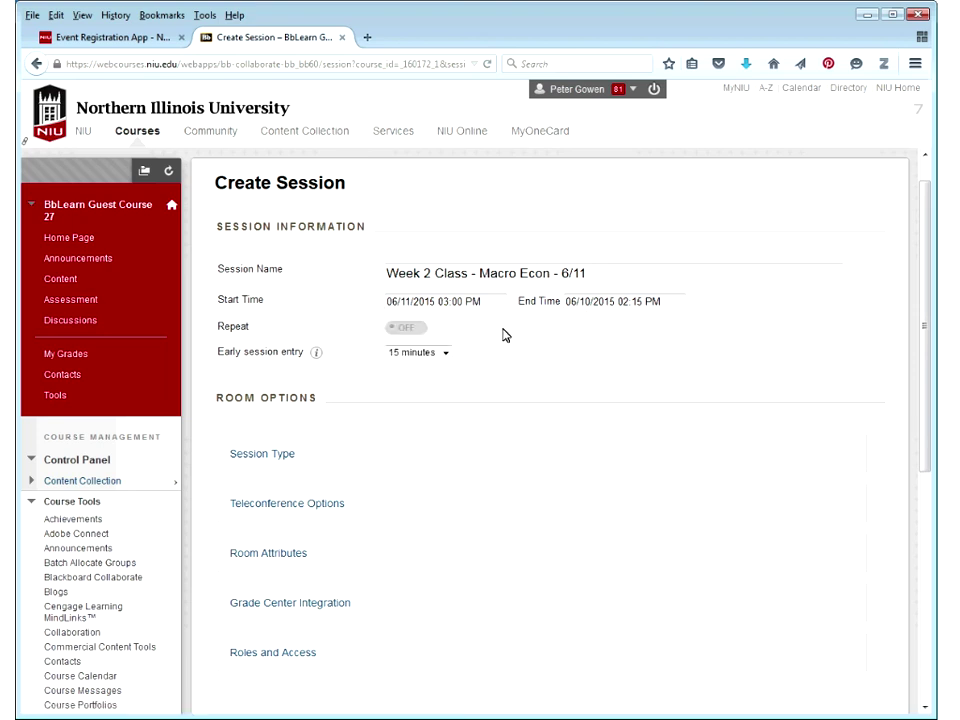
Step: Set the session's end time to 06/11/2015 06:30 PM
left_click(586, 301)
left_click_drag(686, 516, 716, 512)
left_click(634, 530)
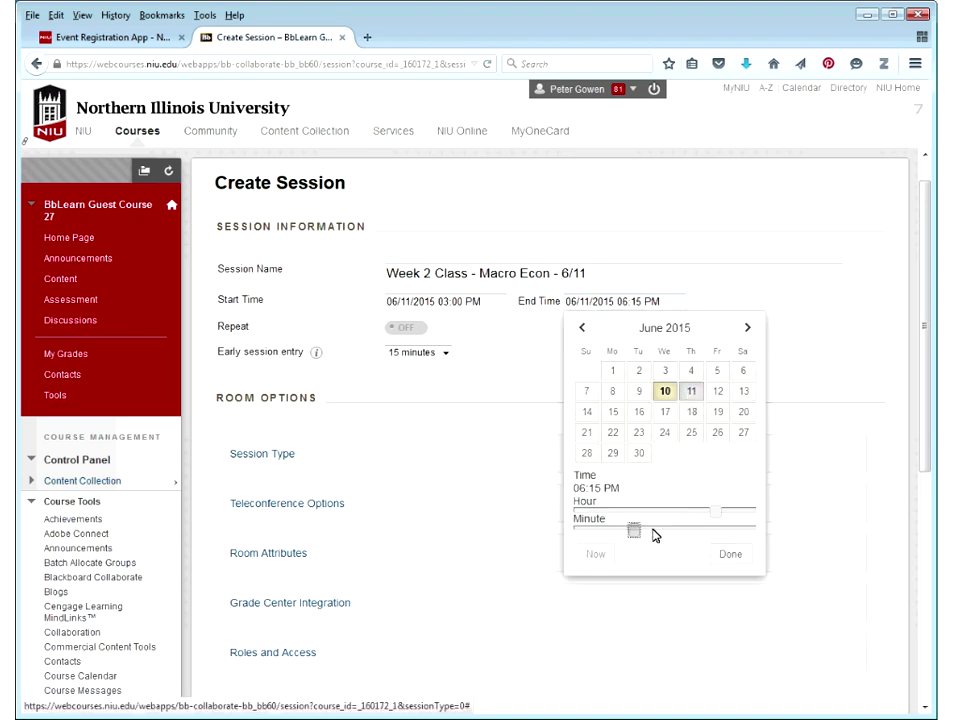
left_click(670, 534)
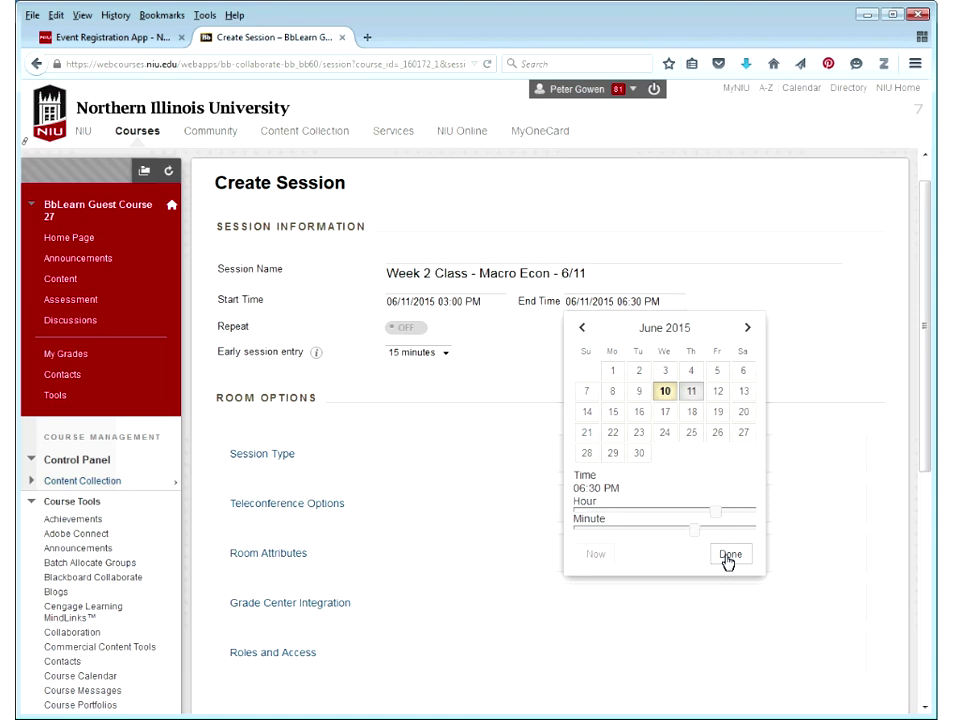
left_click(727, 557)
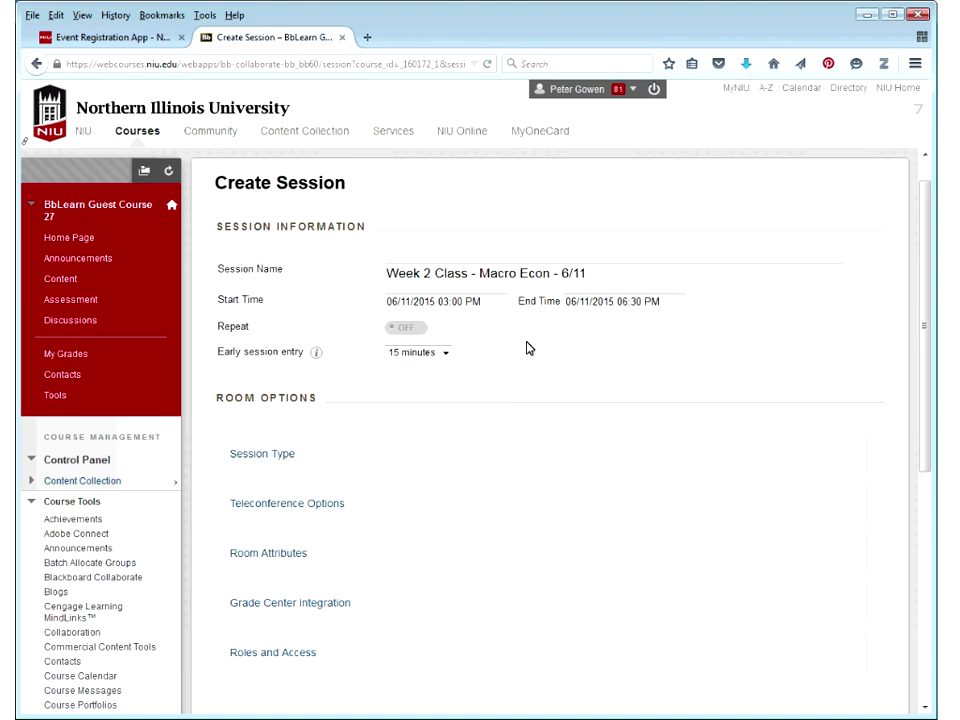
left_click(406, 329)
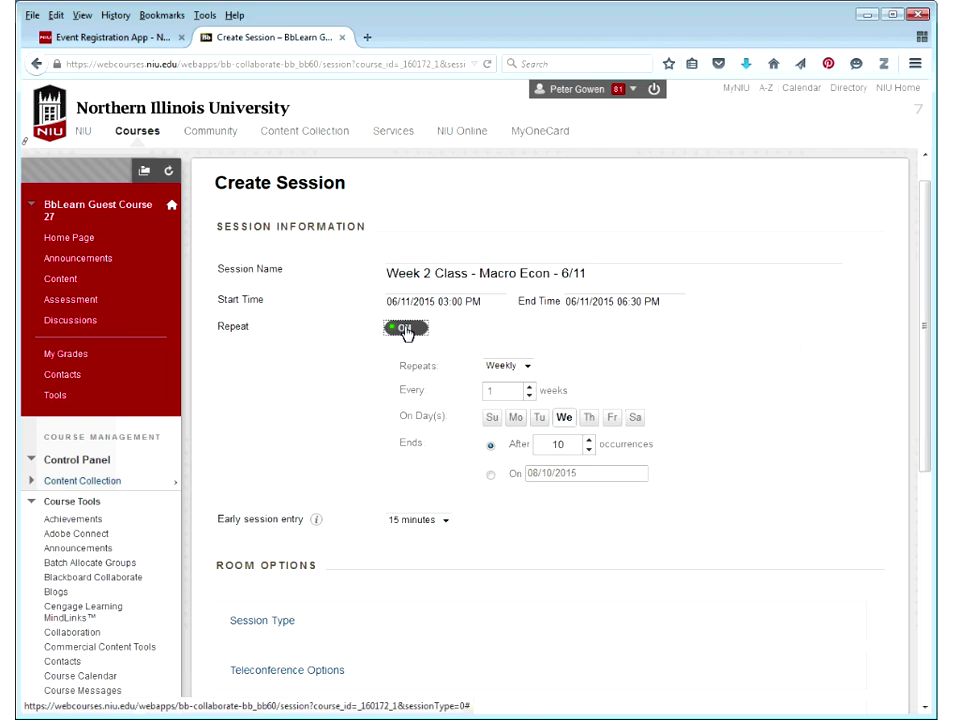
left_click(405, 330)
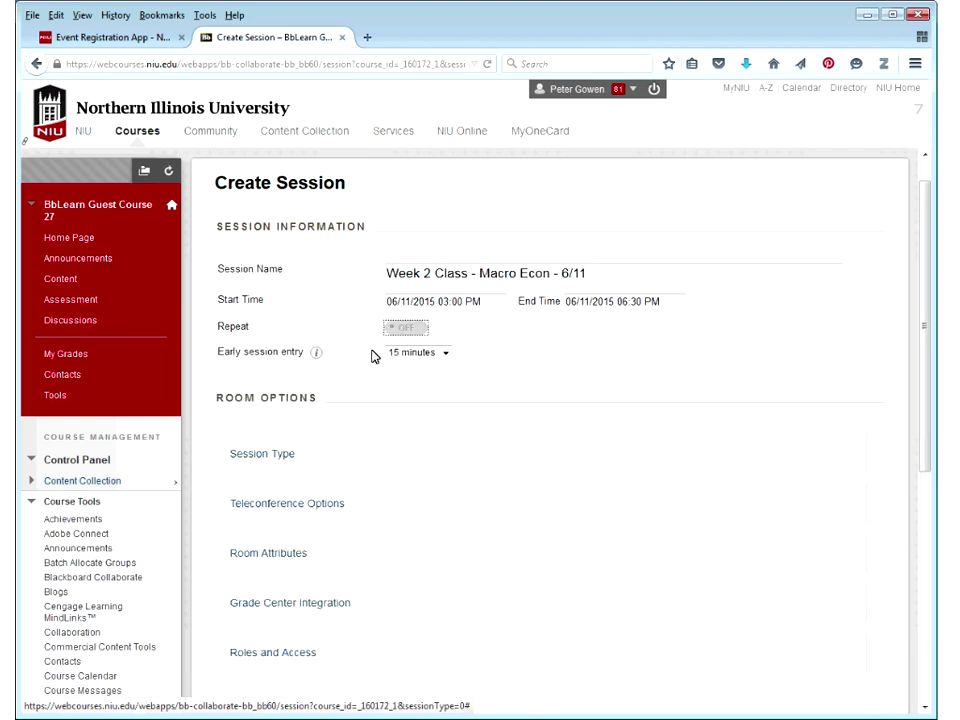
left_click(321, 281)
left_click(624, 274)
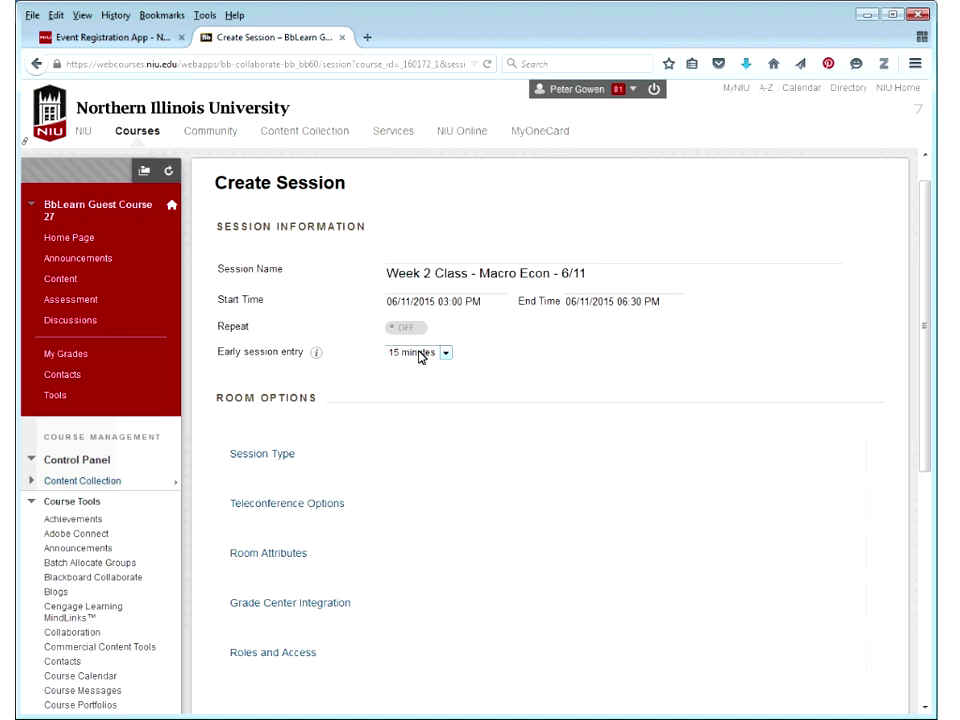
Step: Set the early session entry to 1 hour
left_click(420, 357)
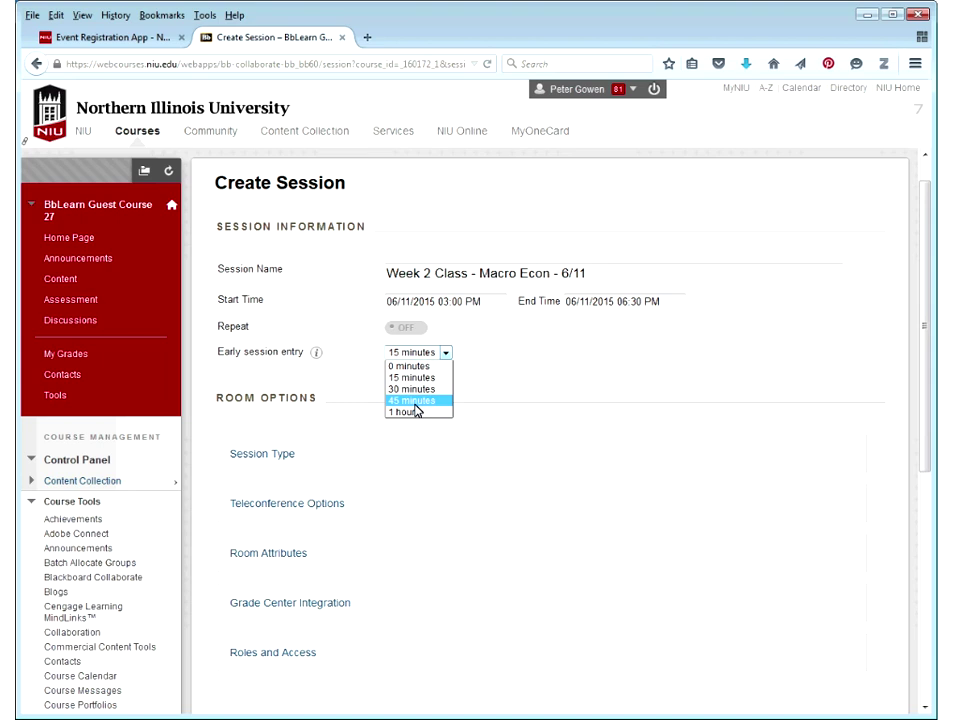
left_click(416, 404)
left_click(419, 412)
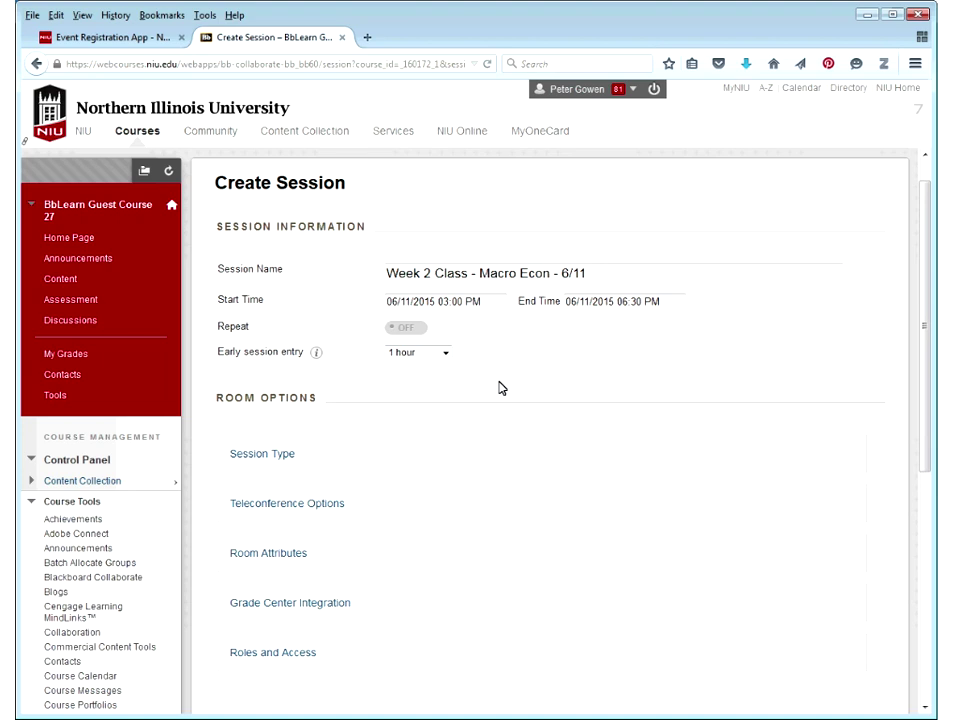
Step: Examine the Course and Shared session types in the room options, including the explanation of the Shared type
scroll(501, 388, "down", 3)
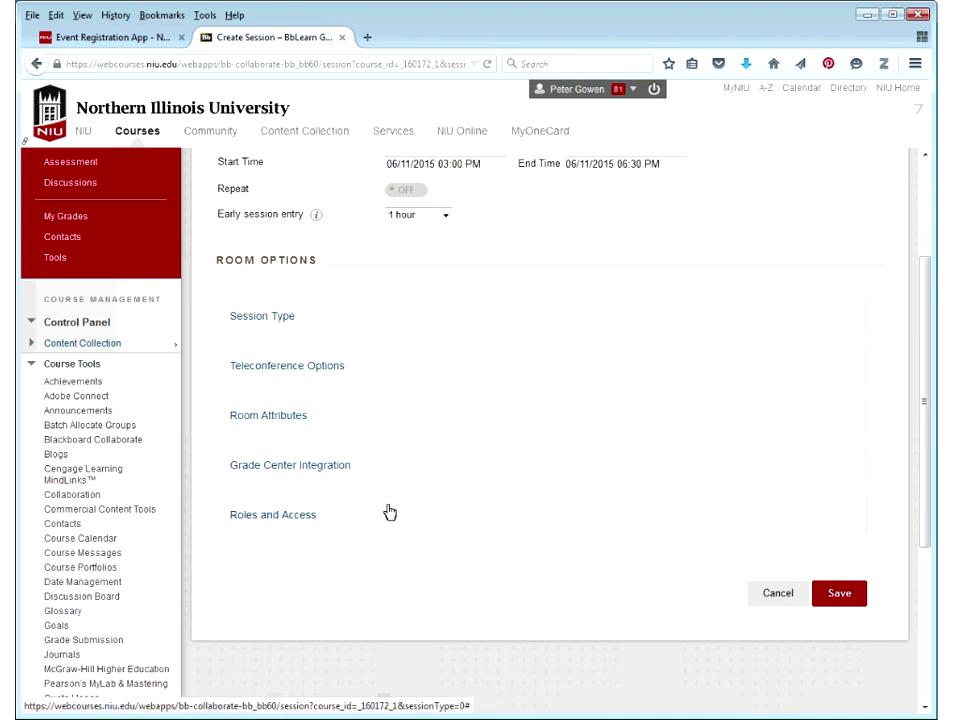
left_click(405, 321)
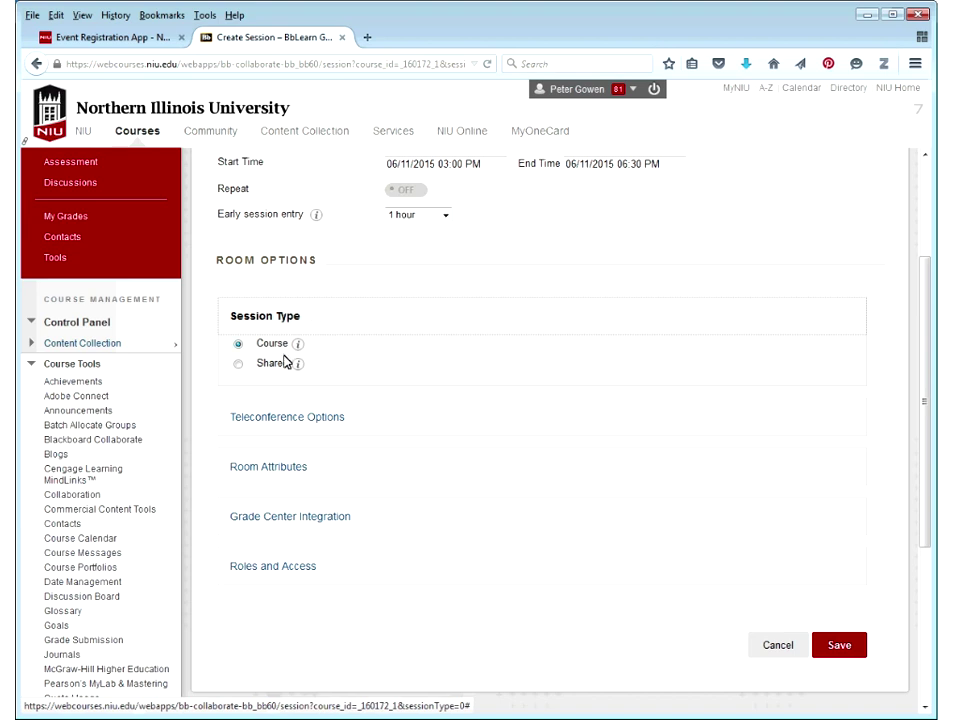
mouse_move(296, 366)
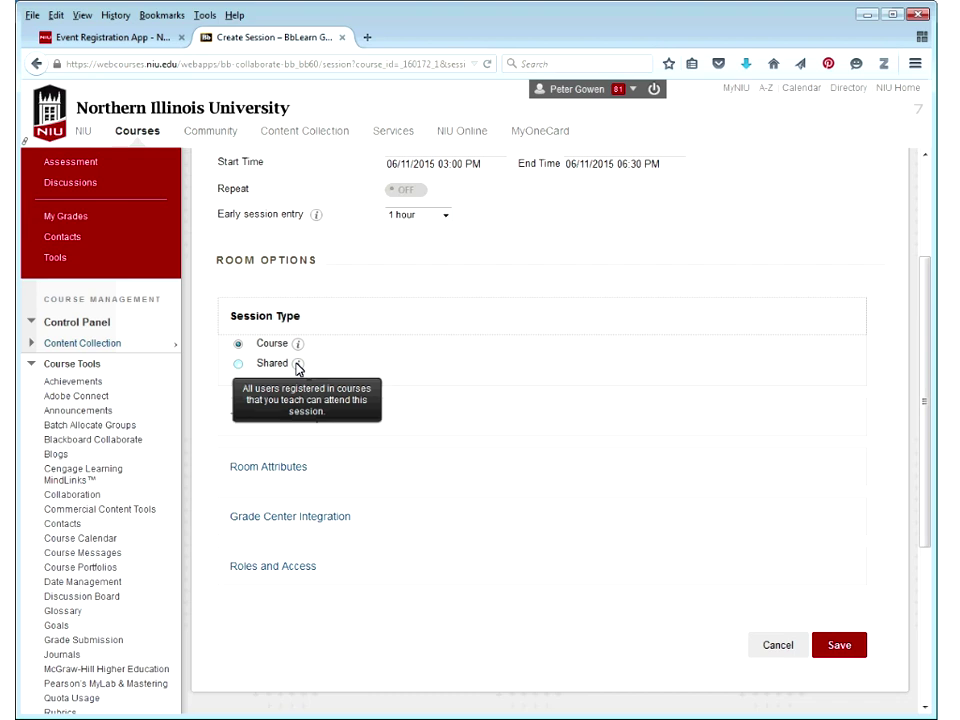
left_click(340, 318)
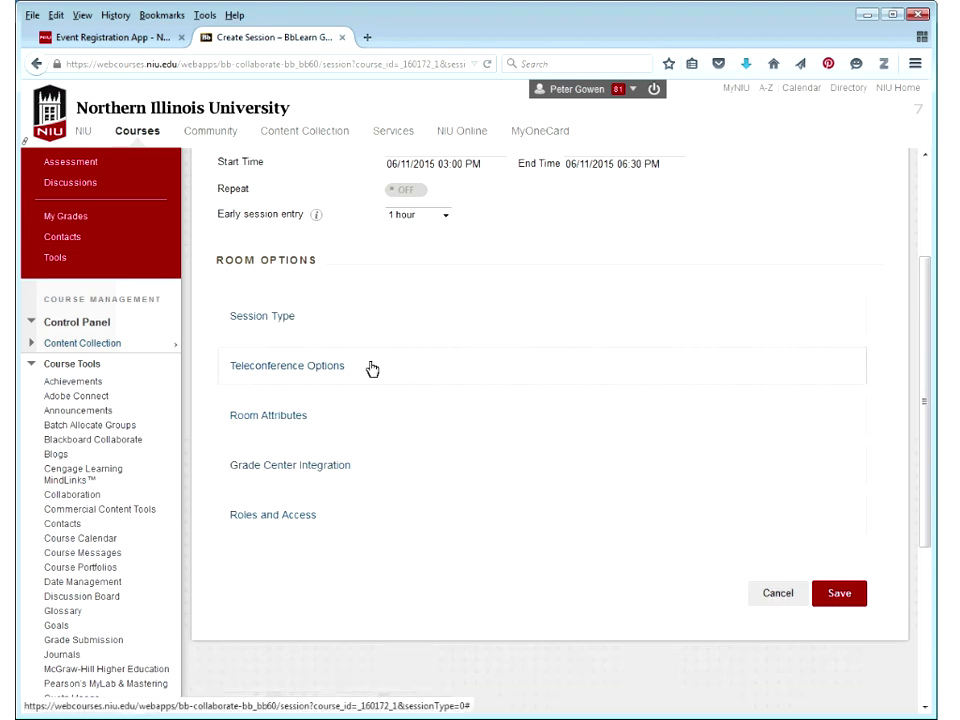
Step: Look at the third-party teleconference settings, and set the session to use the built-in teleconference
left_click(371, 367)
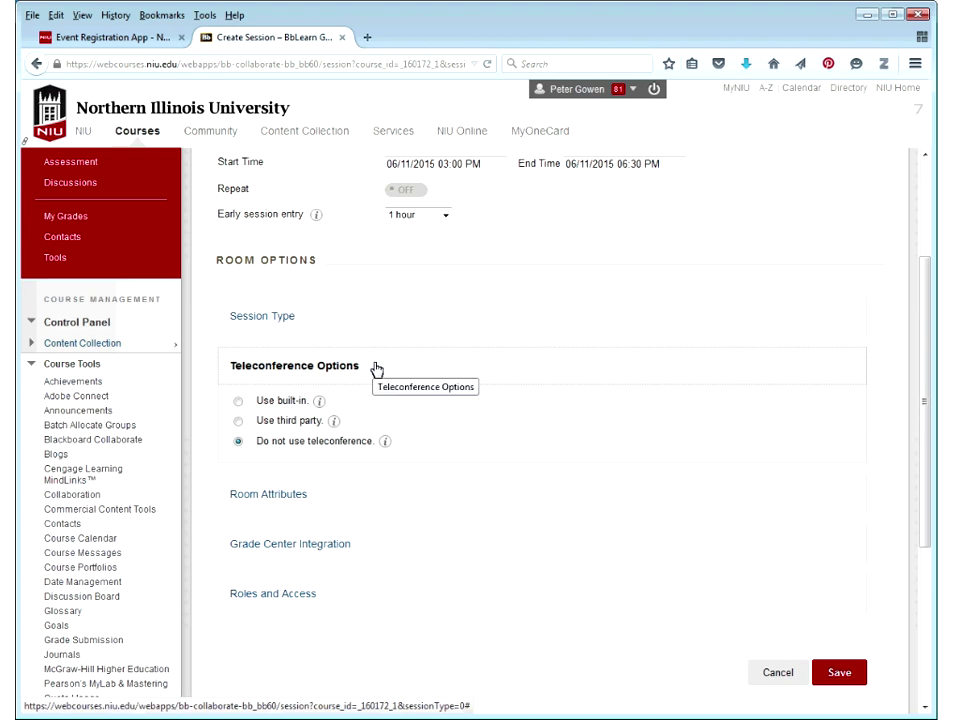
left_click(283, 425)
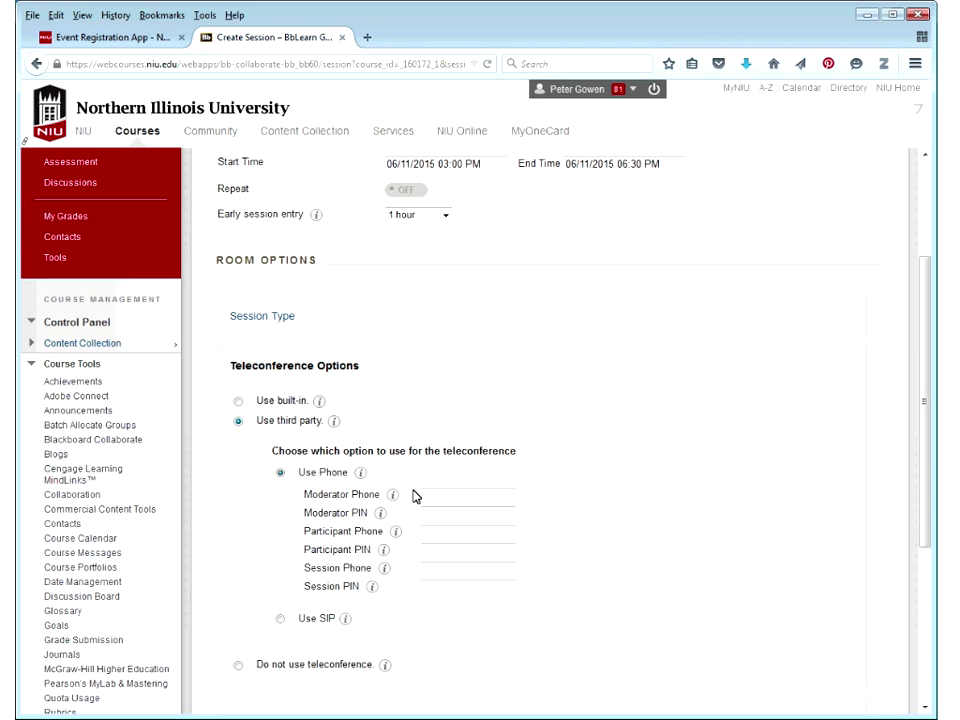
left_click(284, 404)
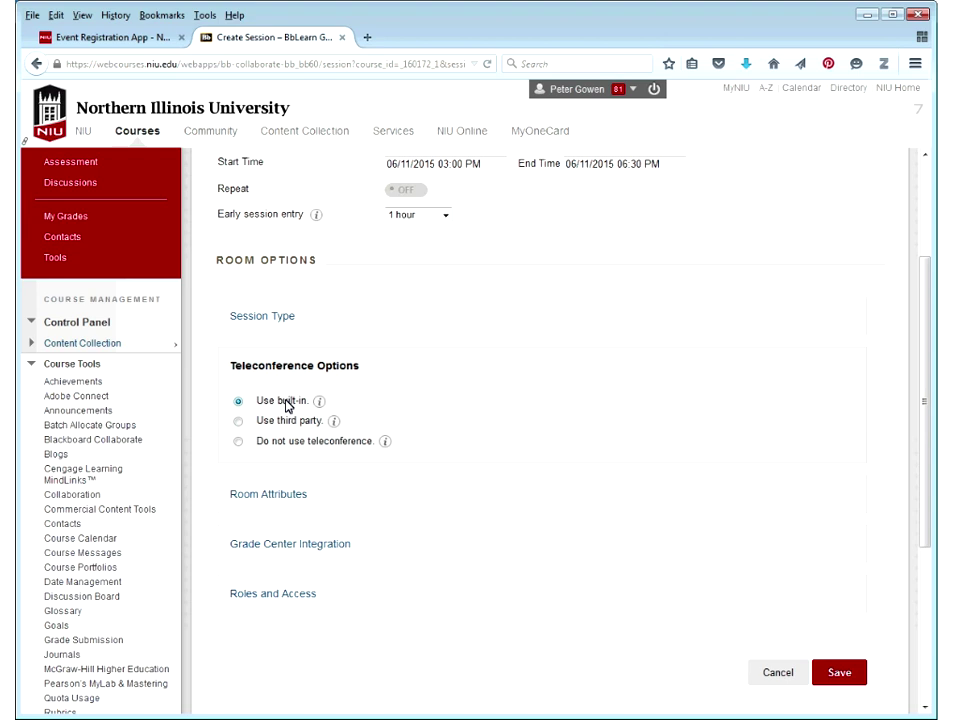
left_click(393, 366)
left_click(345, 382)
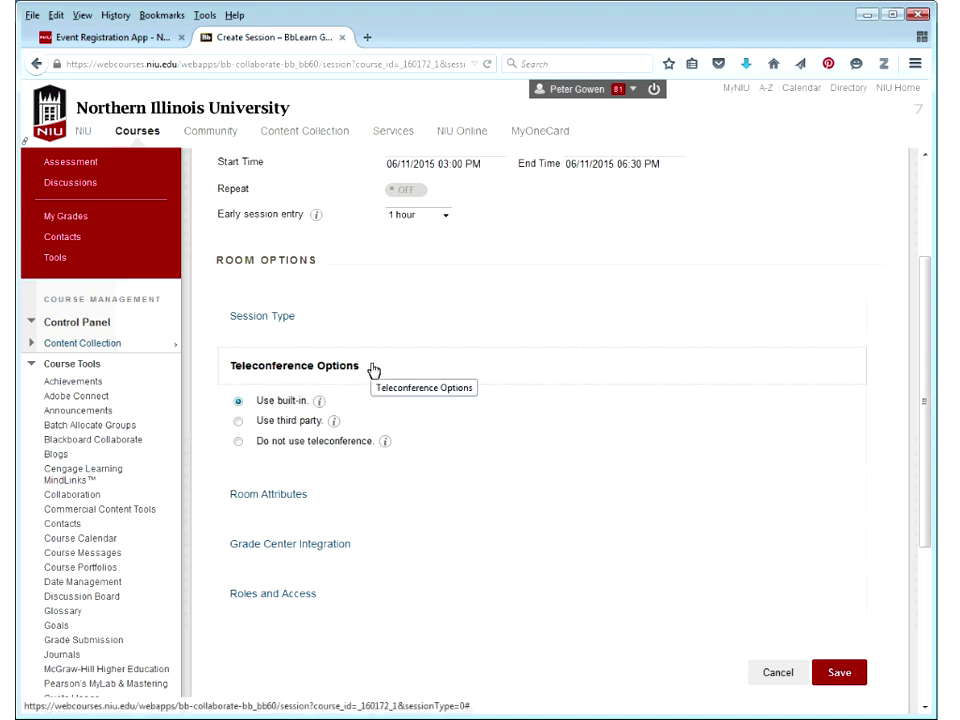
left_click(377, 371)
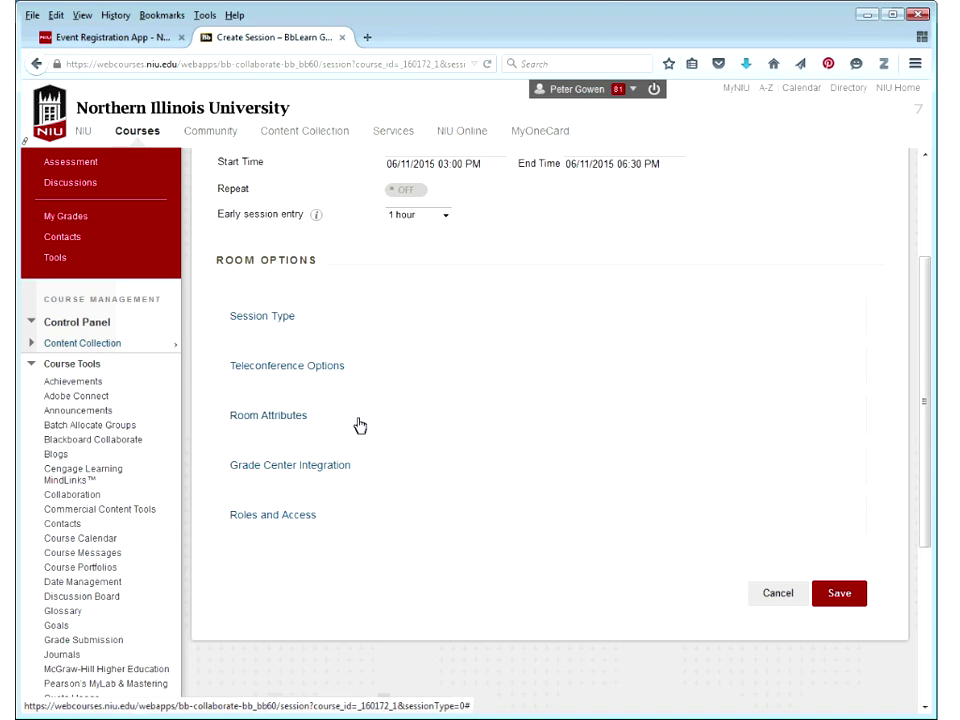
Step: Set the recording mode to Manual in the session's room attributes
left_click(360, 426)
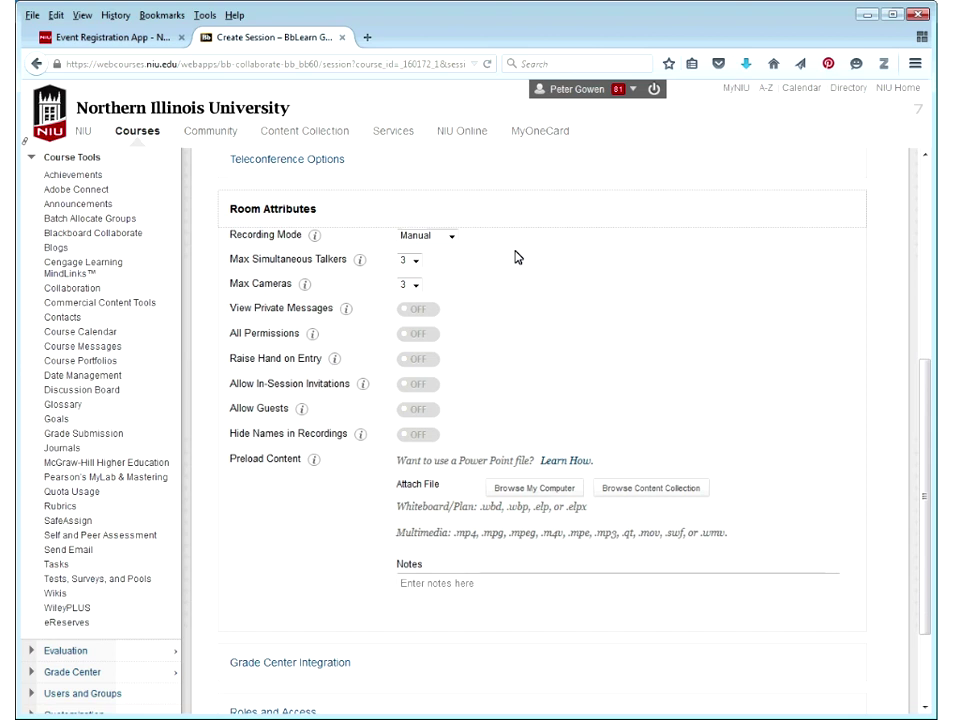
left_click(449, 238)
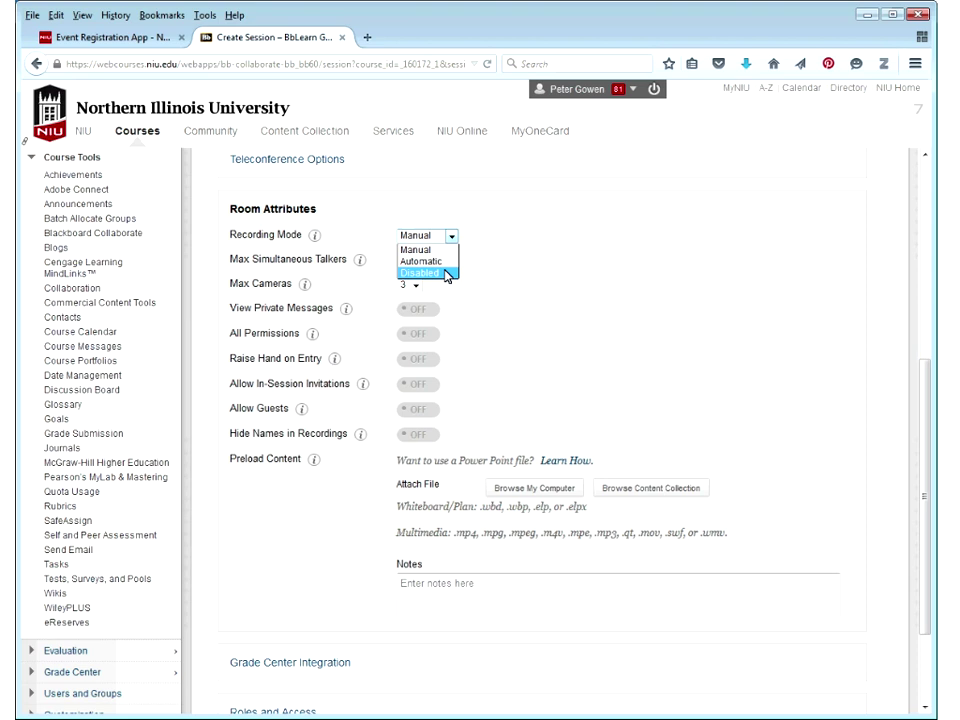
left_click(424, 249)
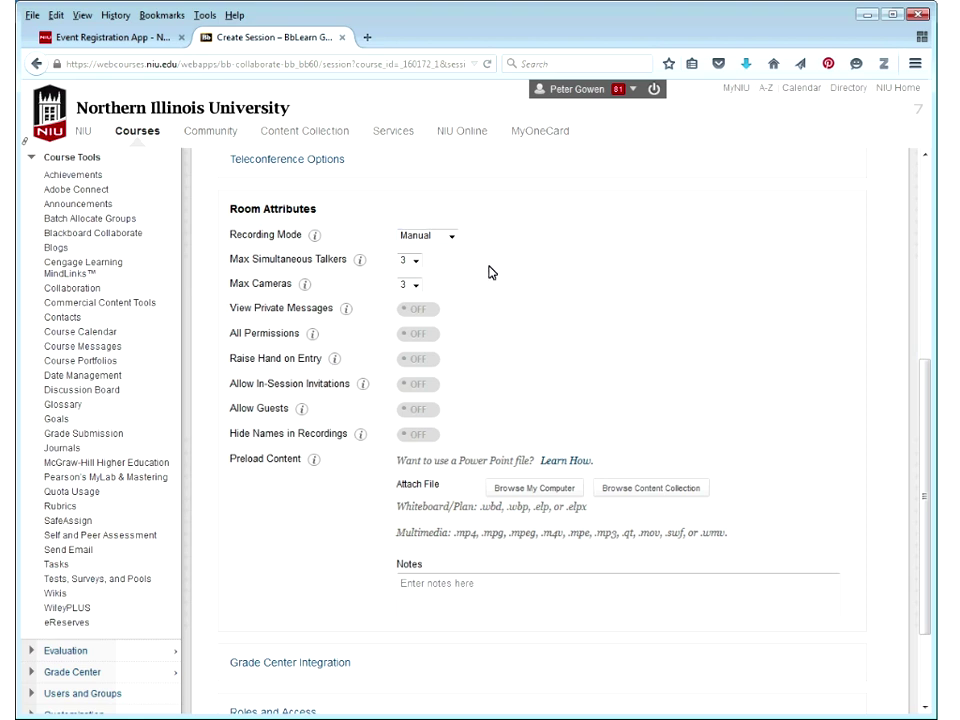
Step: Set the maximum simultaneous talkers to 6 and the maximum cameras to 6
left_click(415, 263)
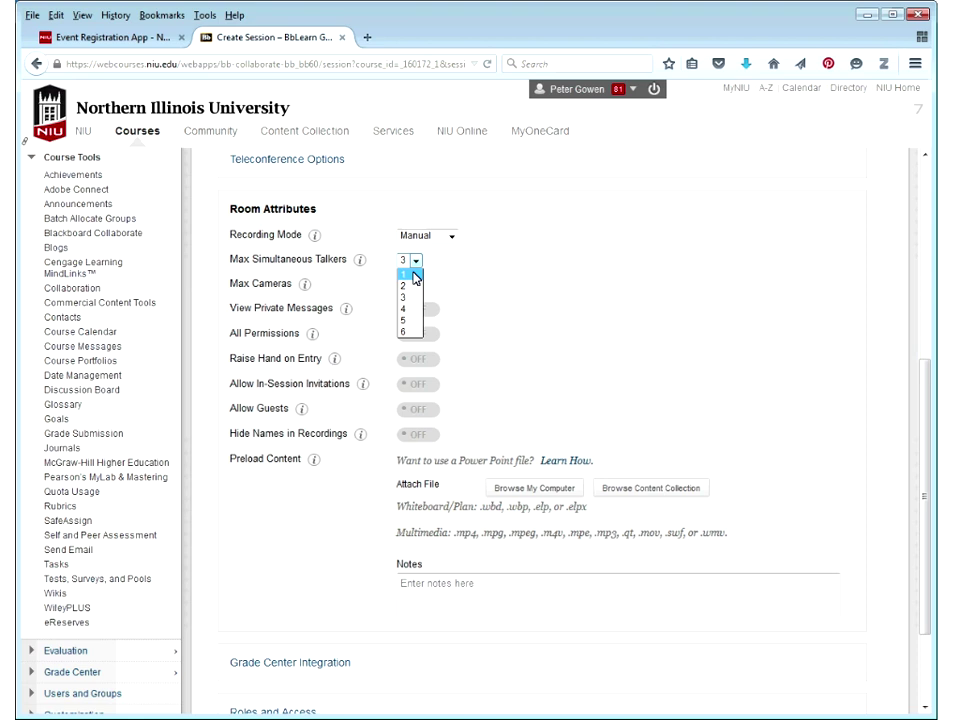
left_click(447, 289)
left_click(415, 261)
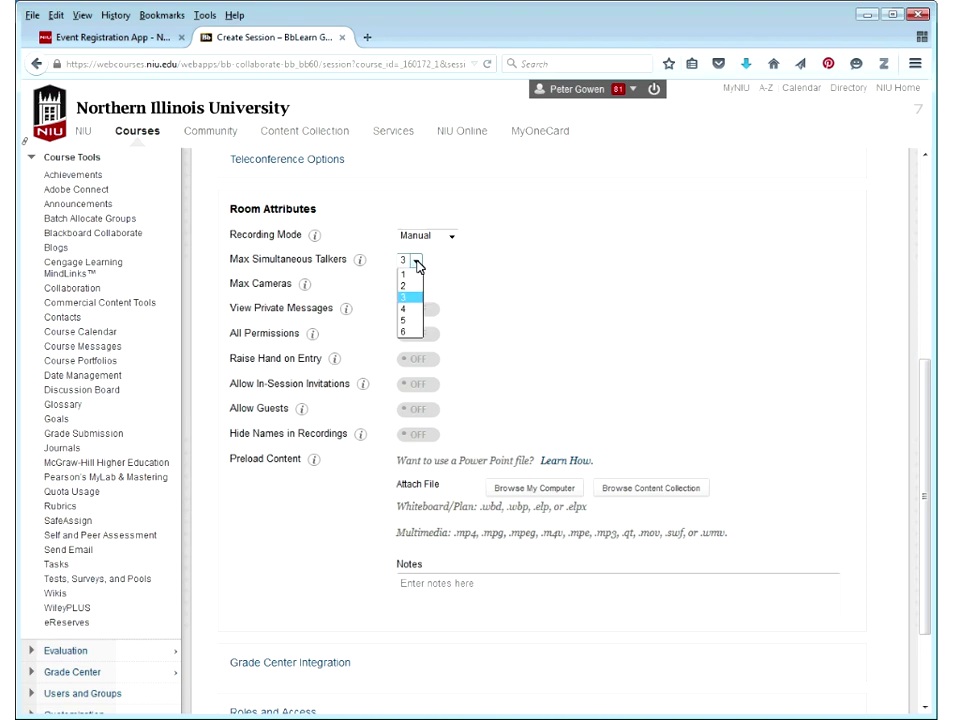
left_click(408, 333)
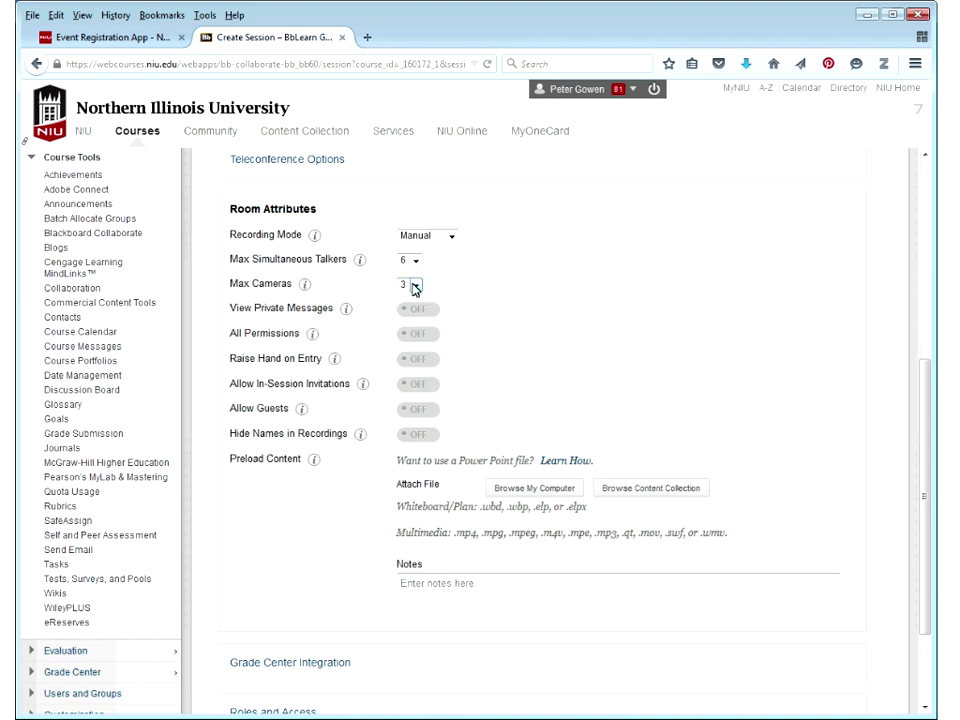
left_click(414, 287)
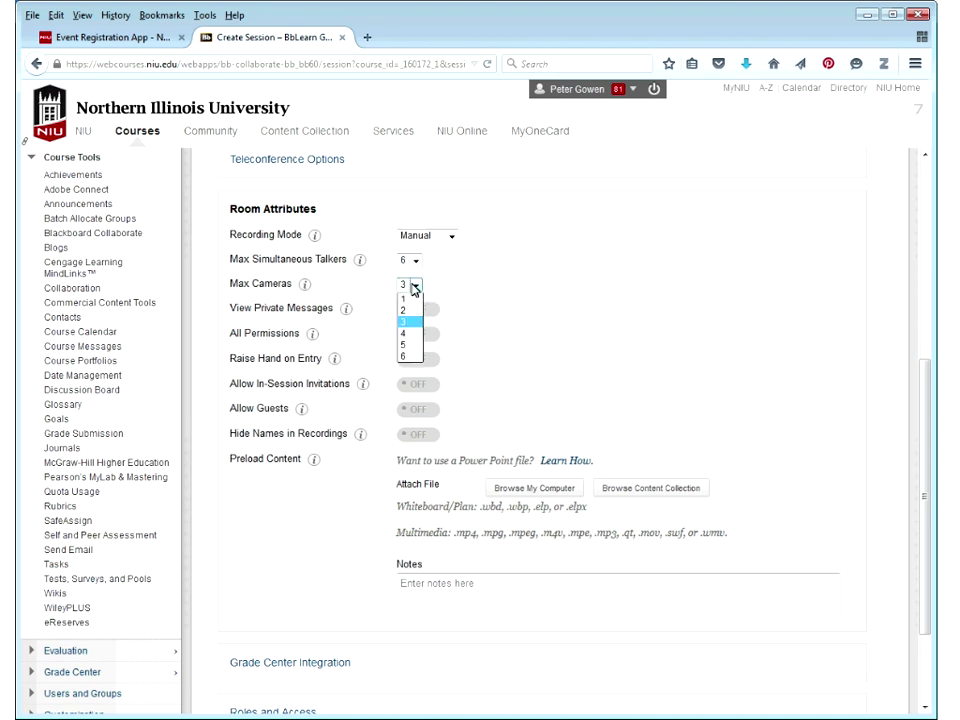
left_click(408, 357)
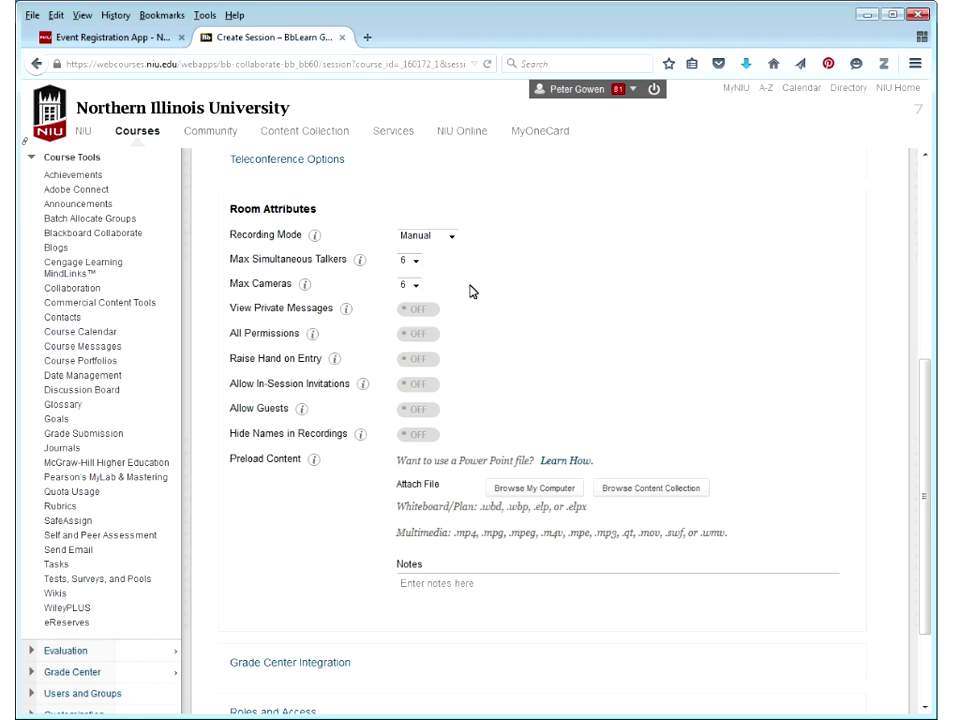
Step: Turn on View Private Messages, All Permissions and Allow Guests in the room attributes
left_click(418, 310)
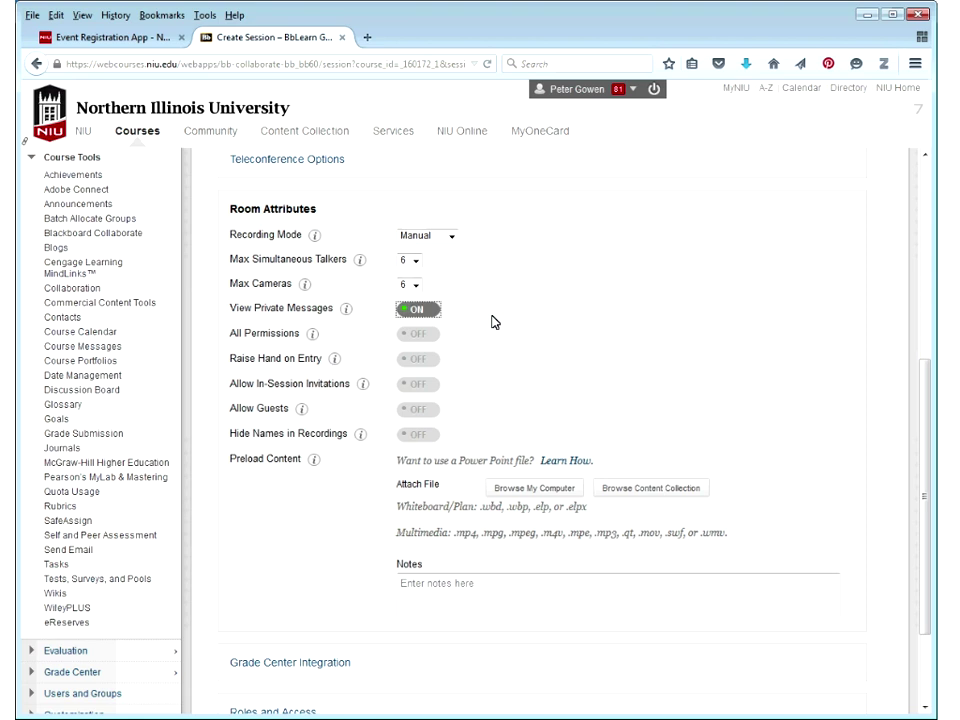
left_click(416, 338)
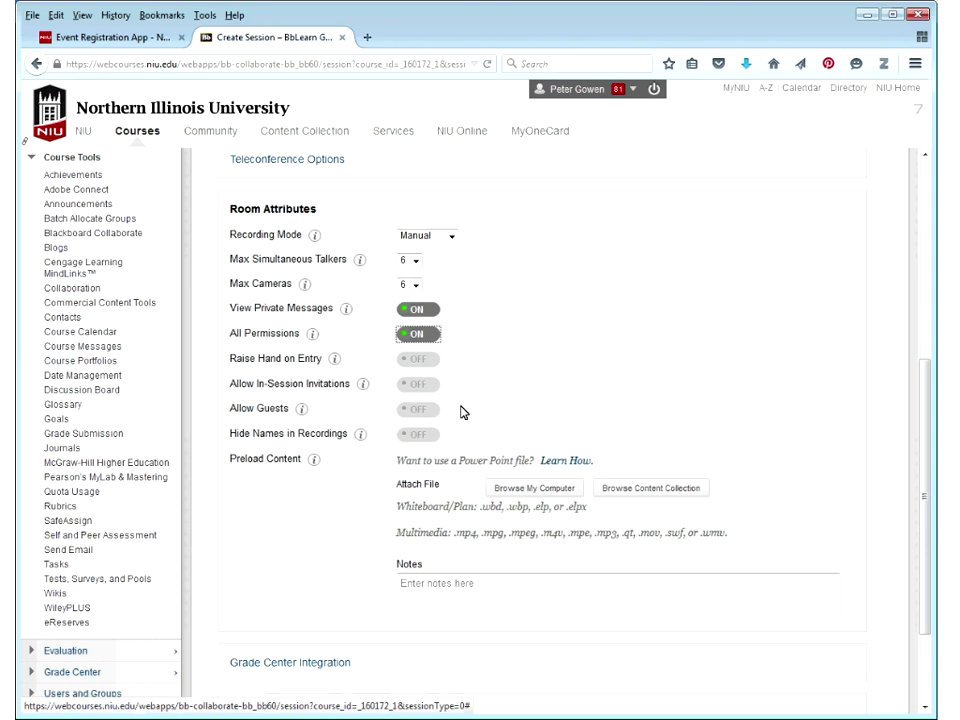
left_click(419, 410)
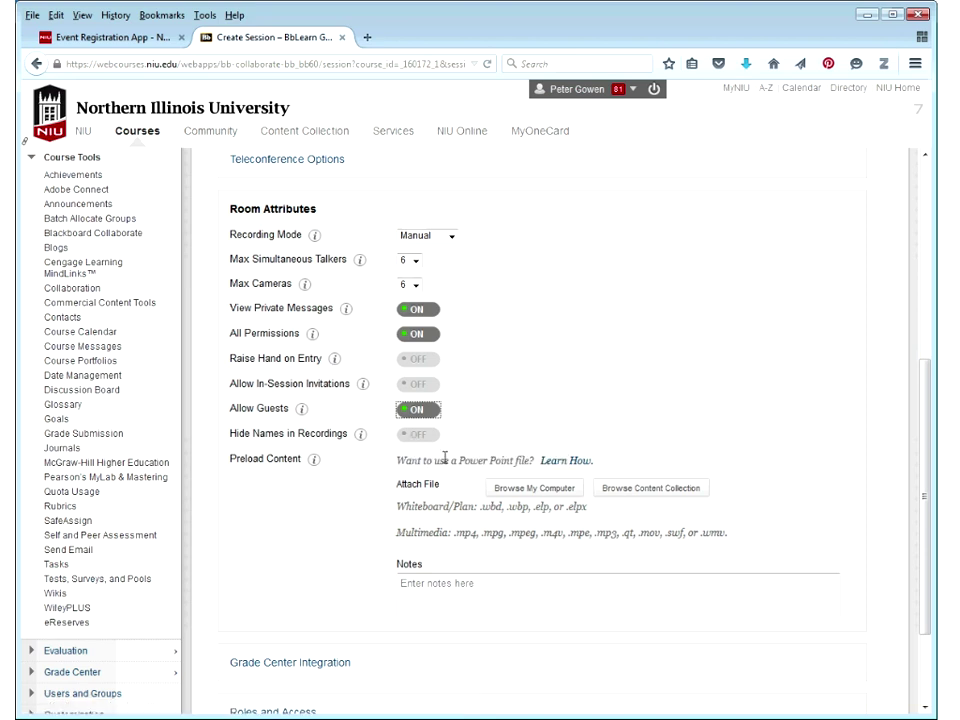
mouse_move(316, 461)
scroll(443, 485, "up", 1)
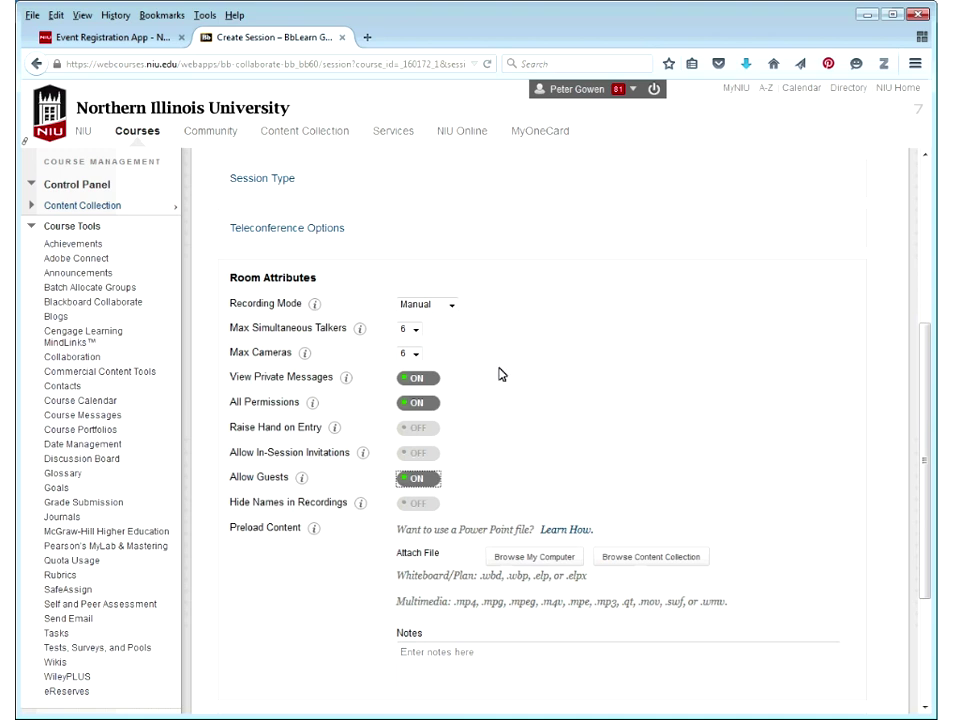
Step: Examine the Grade Center Integration option for adding a grade column to the session
scroll(501, 374, "down", 2)
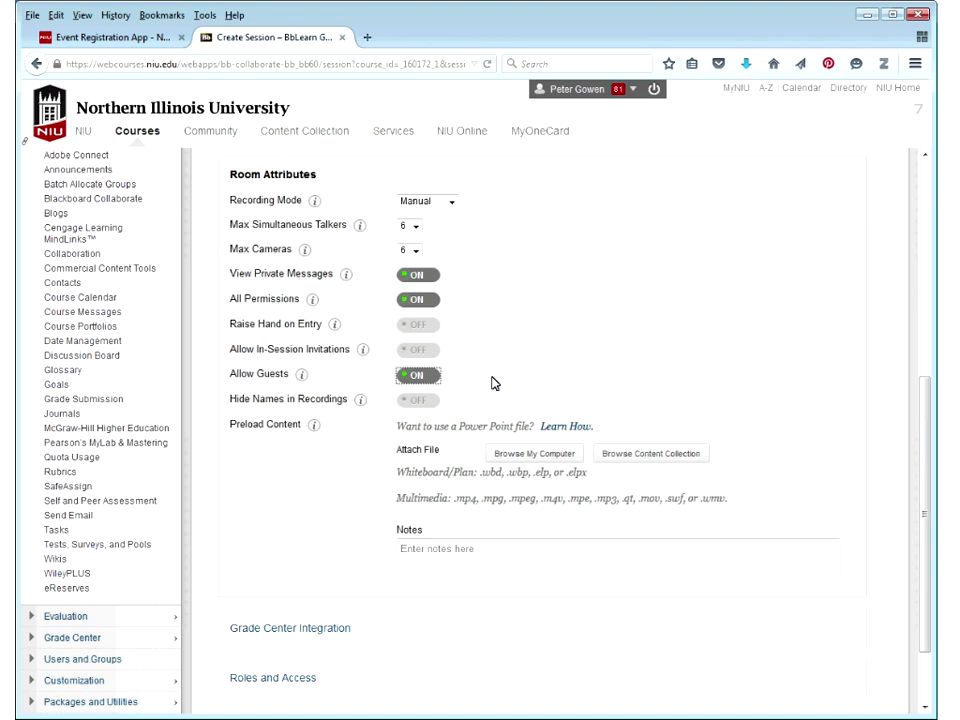
left_click(459, 579)
left_click(420, 632)
scroll(424, 615, "down", 2)
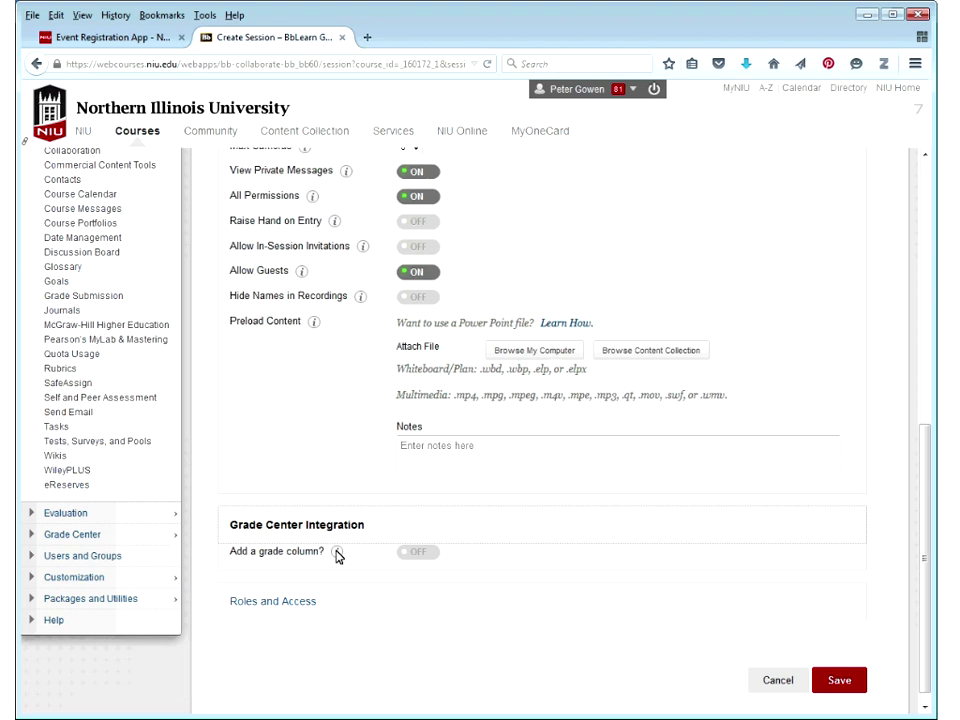
mouse_move(337, 556)
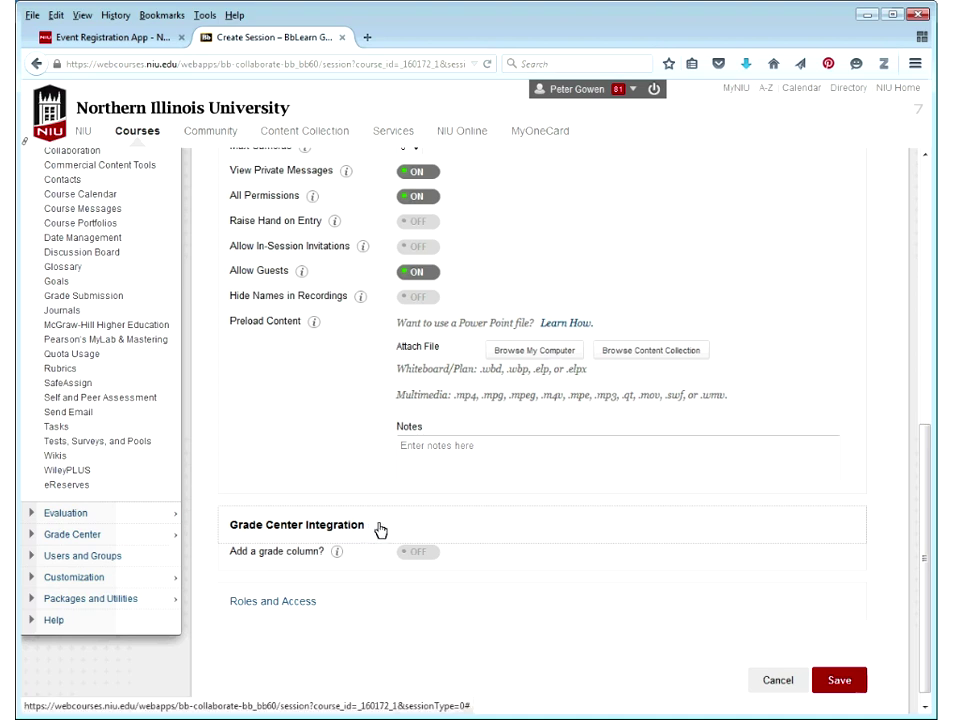
Step: Restrict access to the session in its roles and access settings, without making all users moderators
left_click(354, 594)
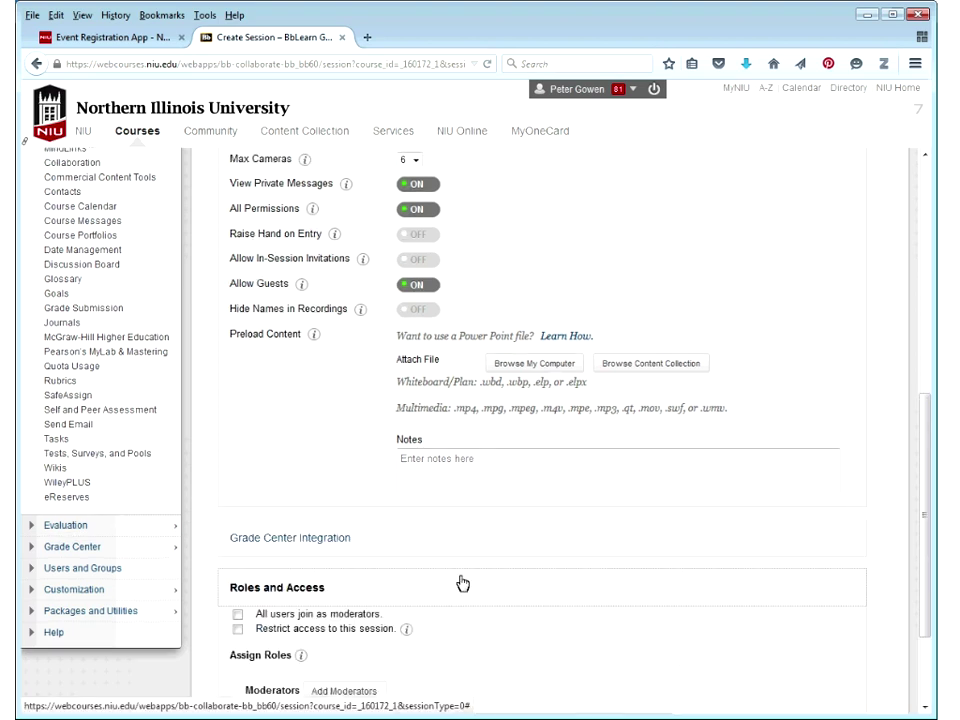
scroll(401, 474, "down", 3)
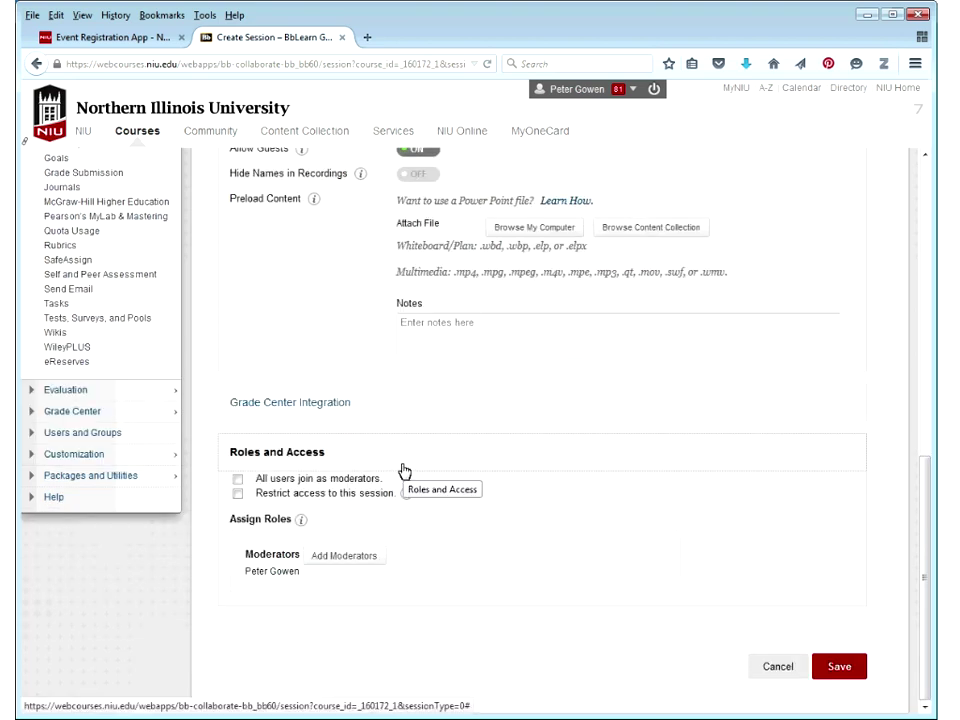
left_click(276, 480)
left_click(276, 484)
left_click(264, 498)
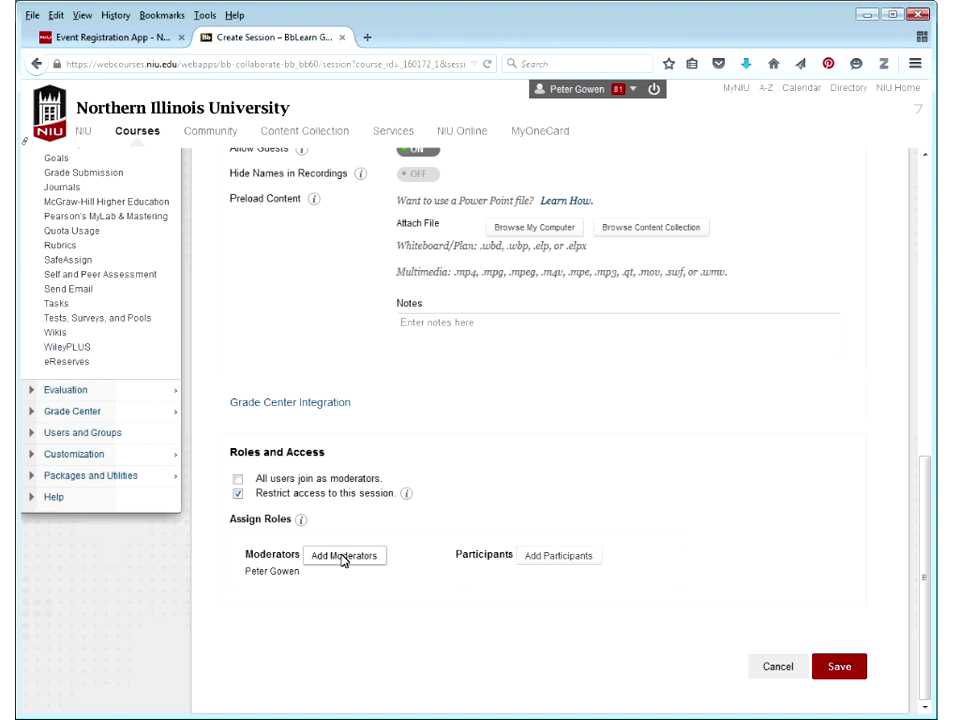
Step: Add the first two users in the course user list as participants of the restricted session
left_click(548, 559)
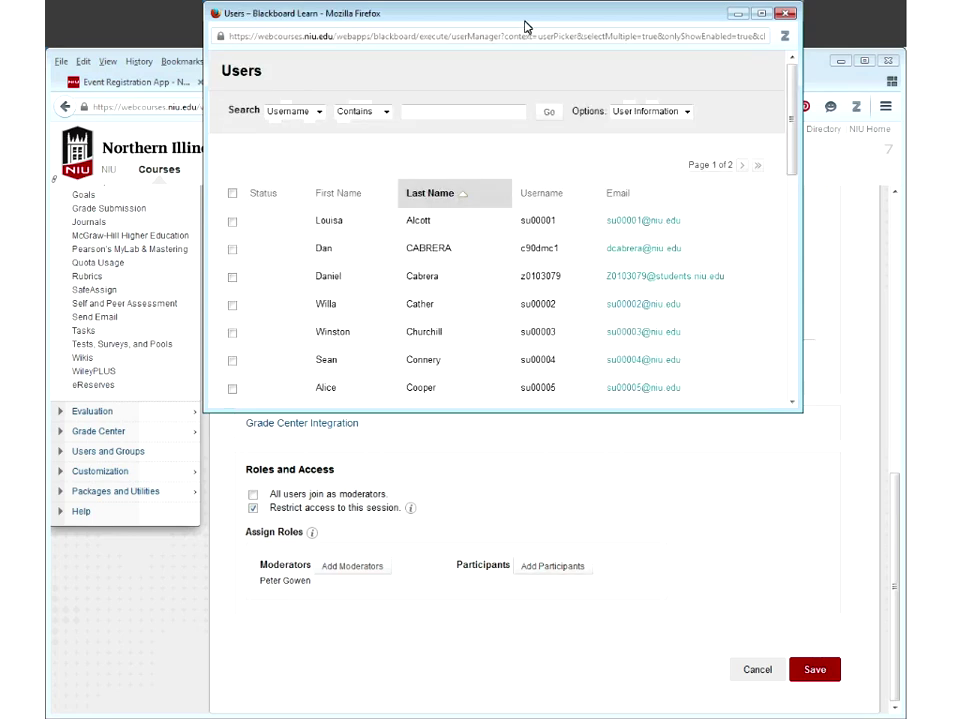
left_click_drag(525, 27, 510, 121)
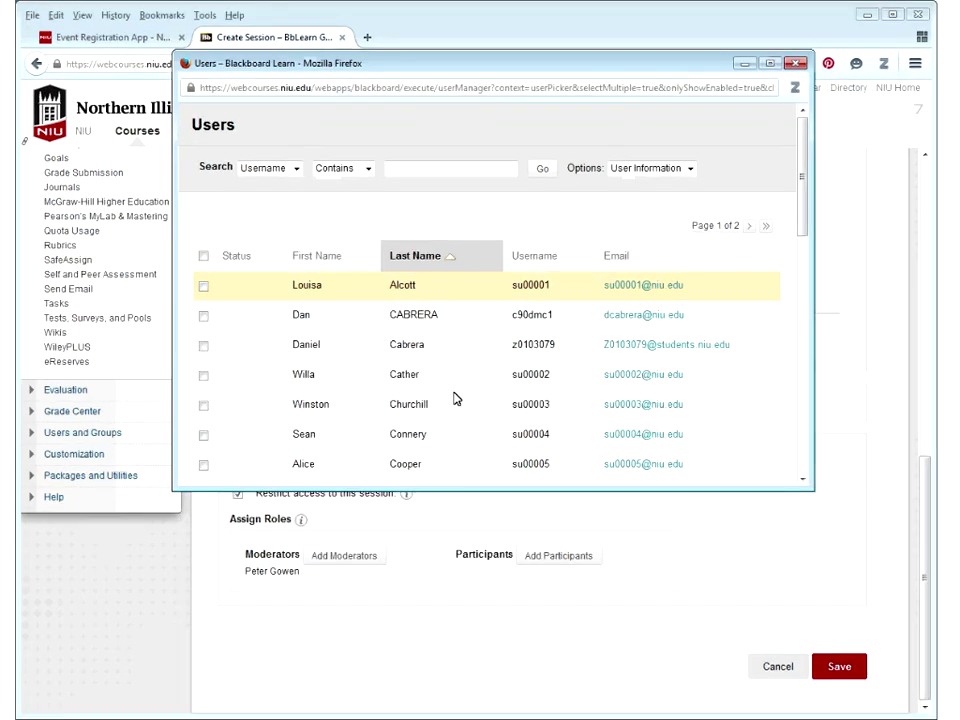
left_click(420, 289)
left_click(433, 318)
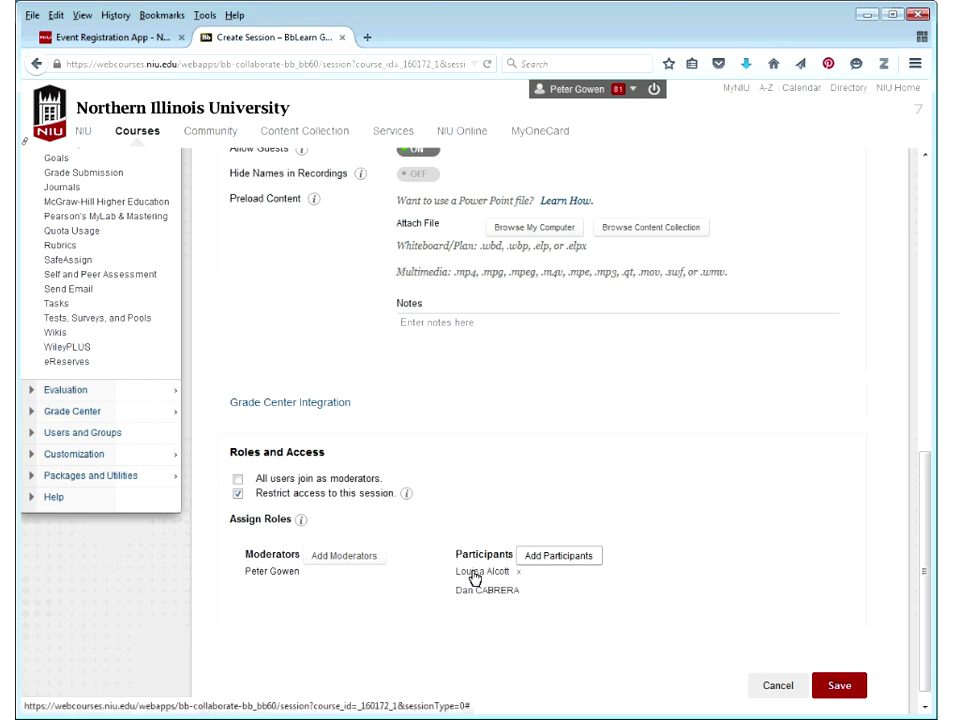
Step: Save the session and select the guest invitation link in the confirmation notice
left_click(837, 685)
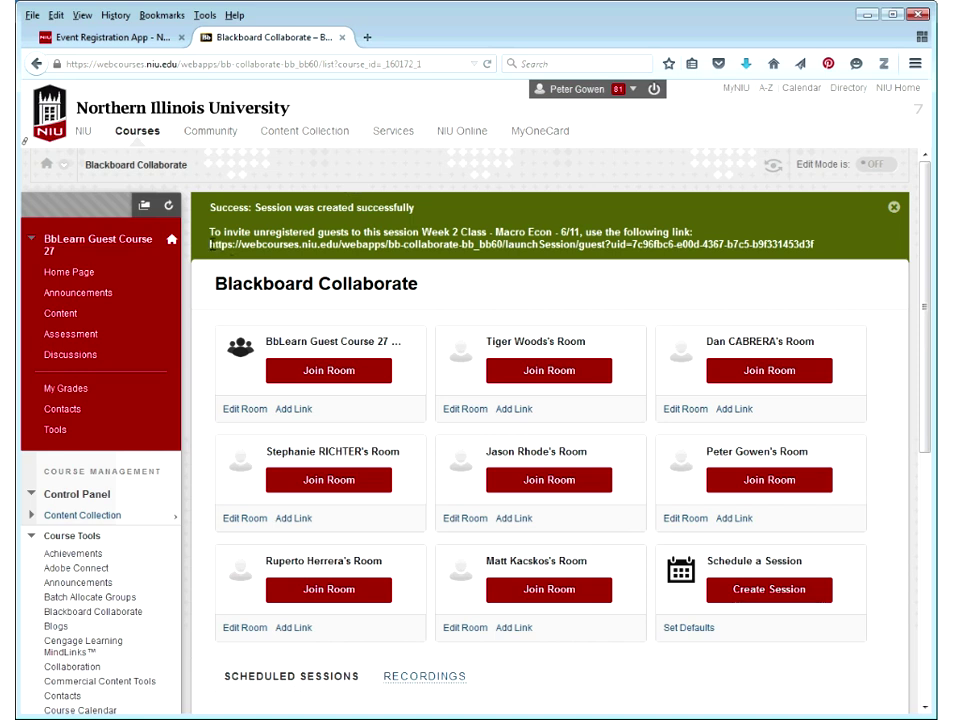
left_click_drag(209, 244, 826, 254)
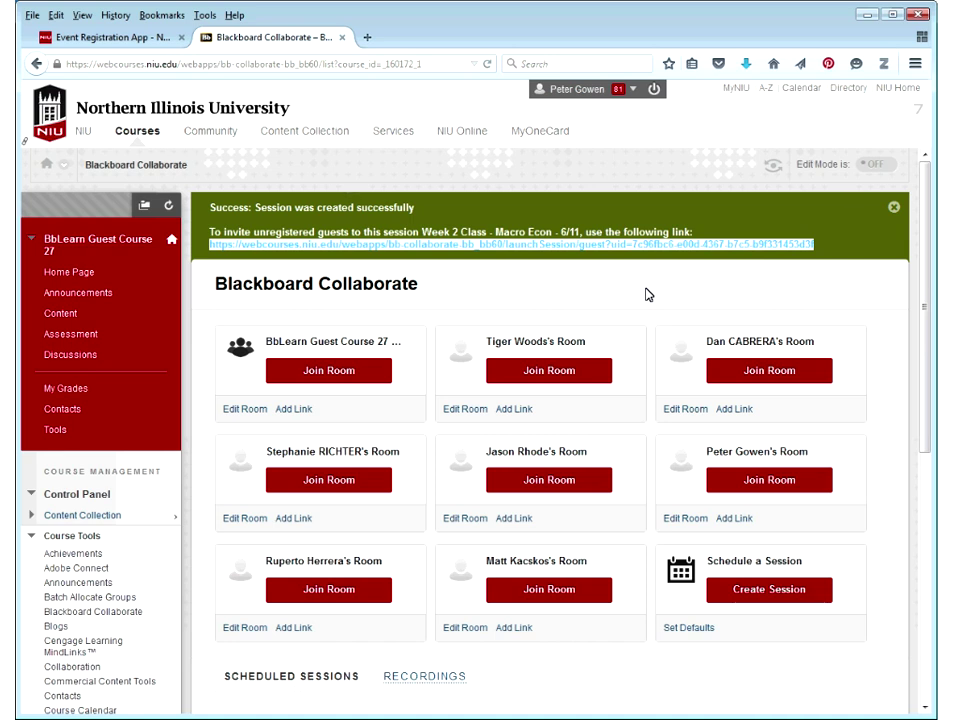
Step: Look at the Invite Guests options of the scheduled session Week 2 Class - Macro Econ - 6/11 and leave them without inviting anyone
scroll(279, 306, "down", 4)
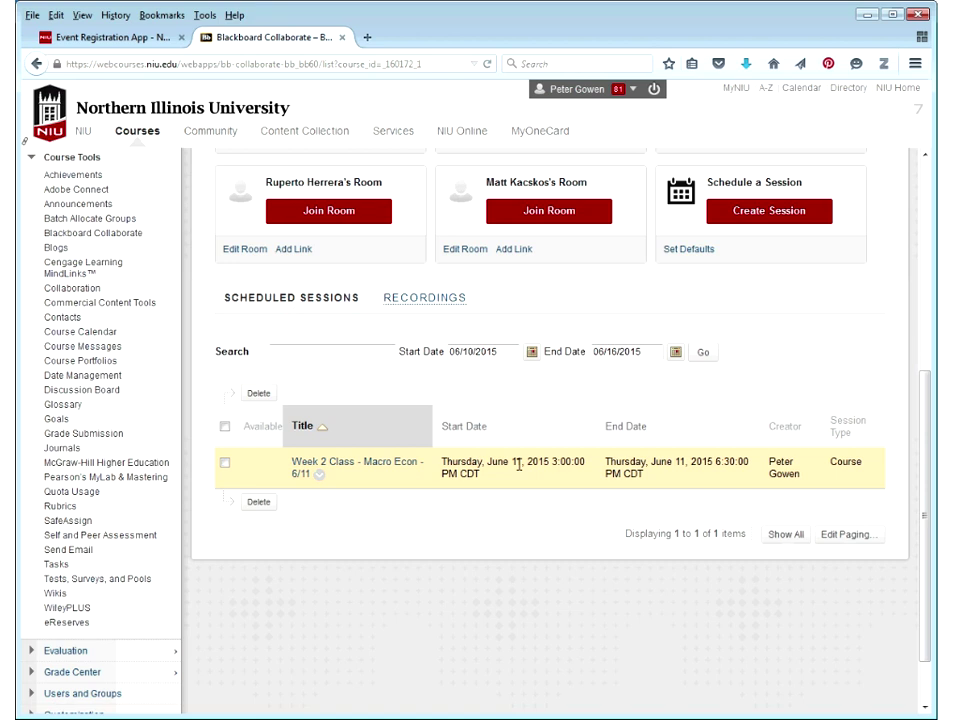
left_click(319, 476)
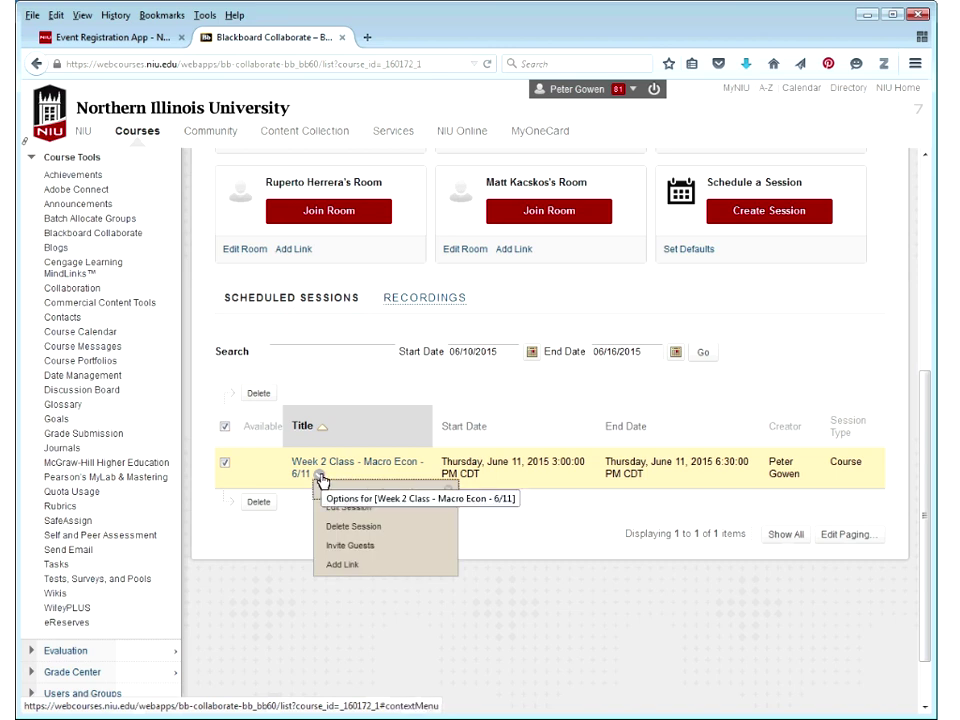
left_click(386, 549)
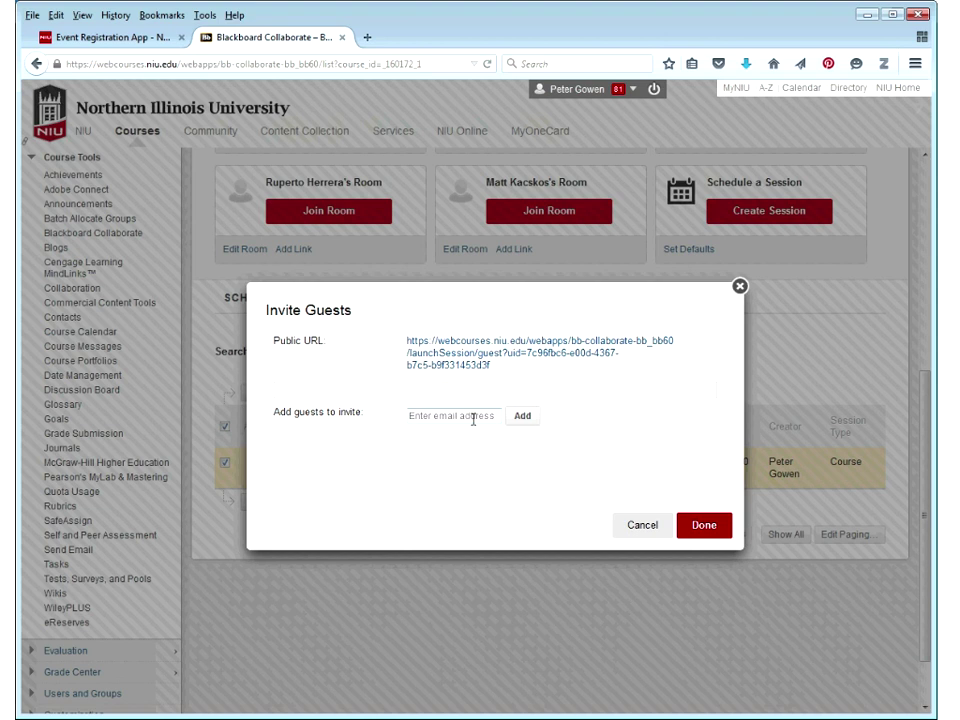
double_click(641, 525)
left_click(508, 522)
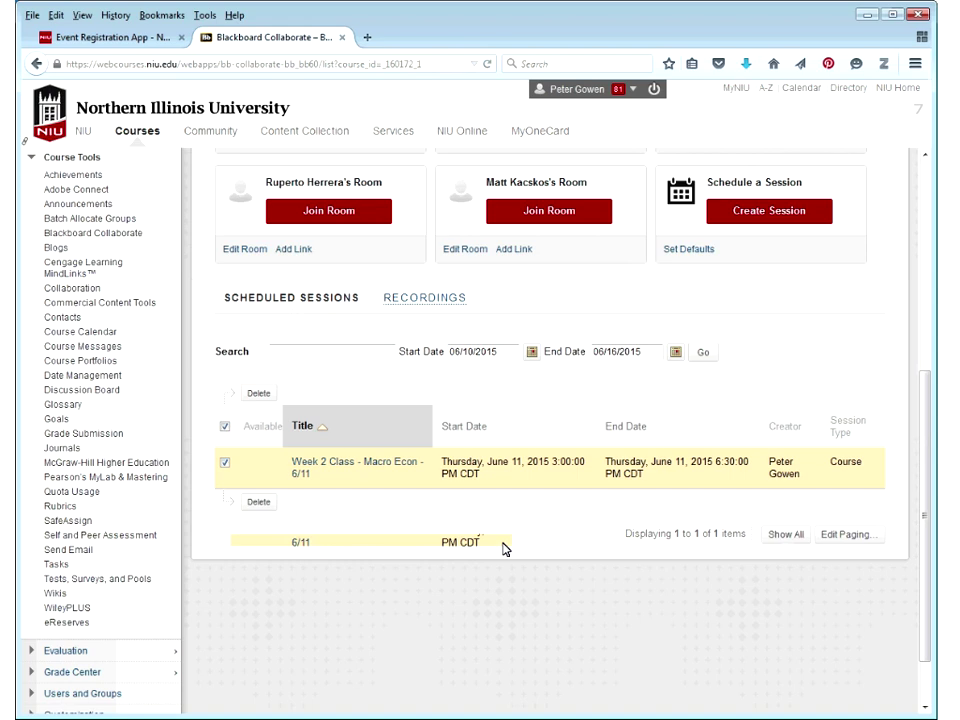